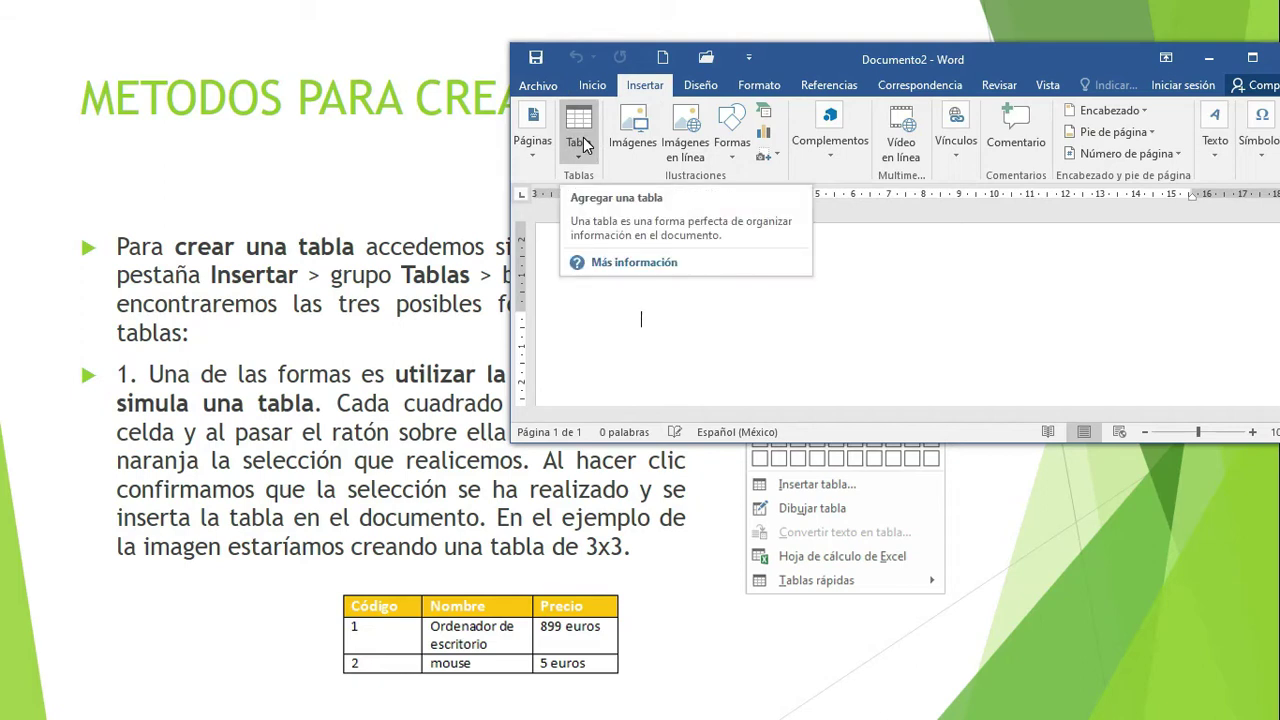
Insert a 3x3 table and enter the headers CODIGO, NOMBRE and PRECIO in its first row.
click(580, 150)
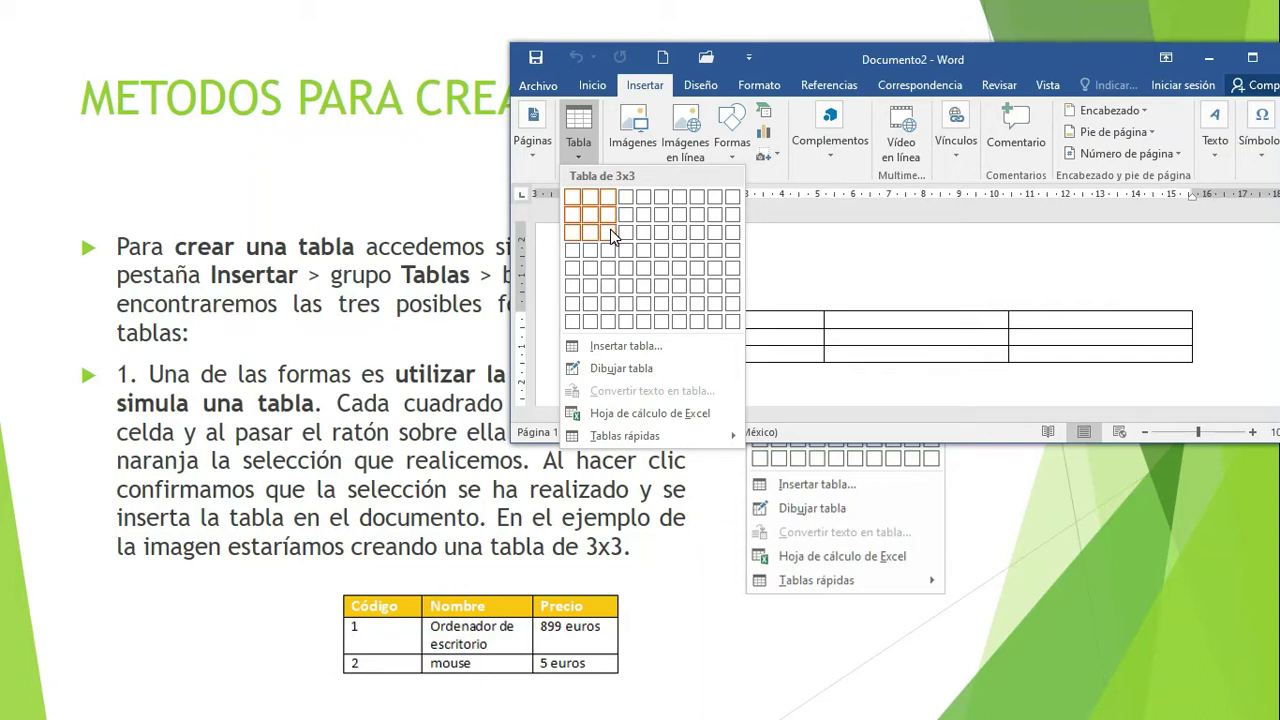
click(611, 229)
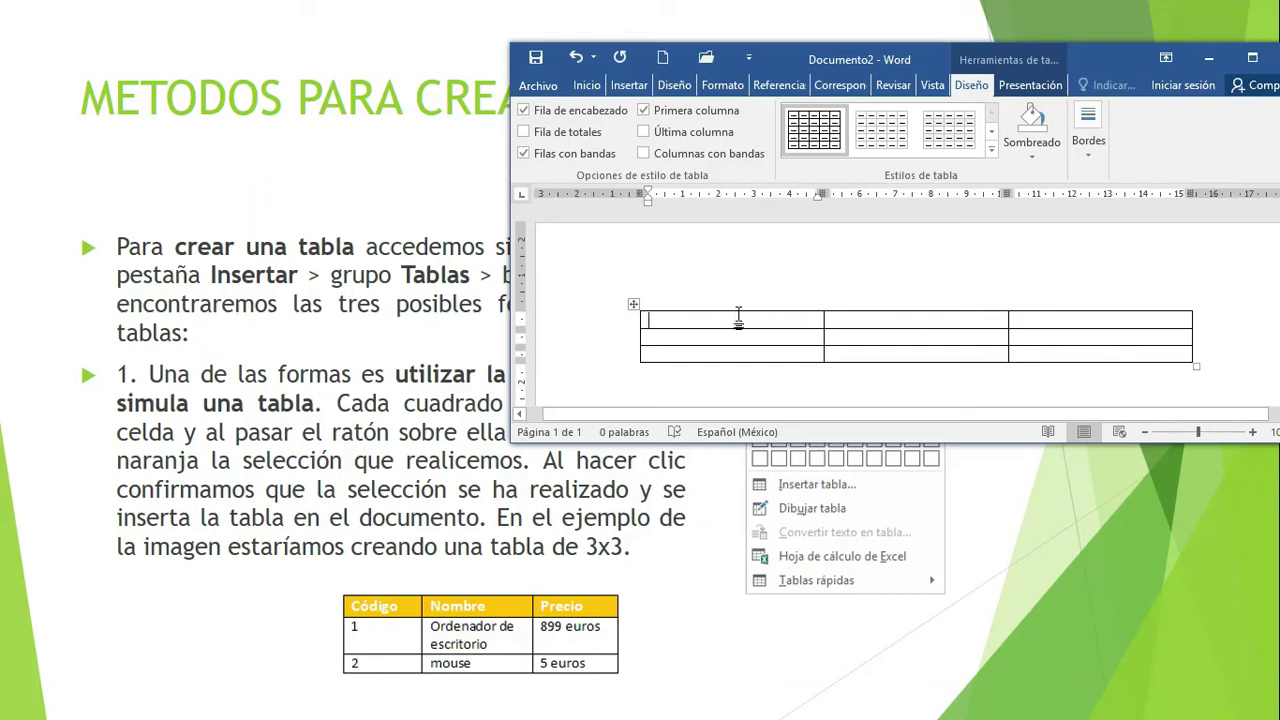
text(coDIGO)
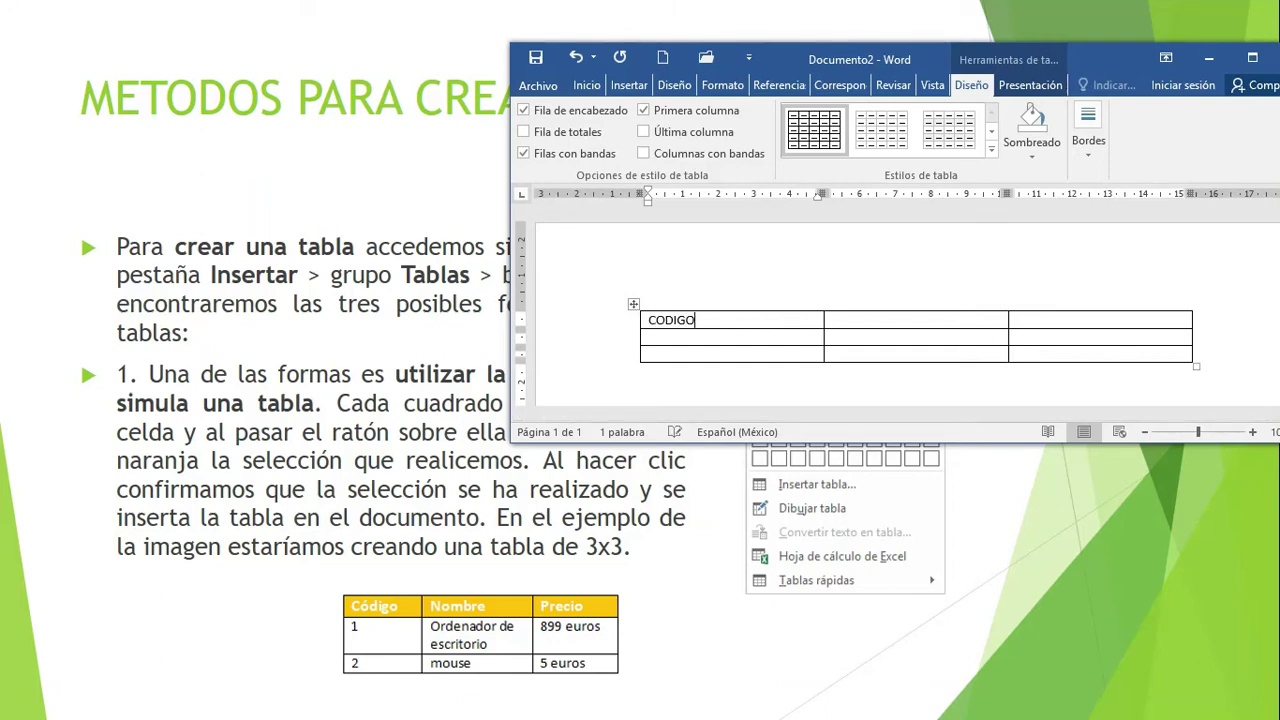
key(Tab)
text(N)
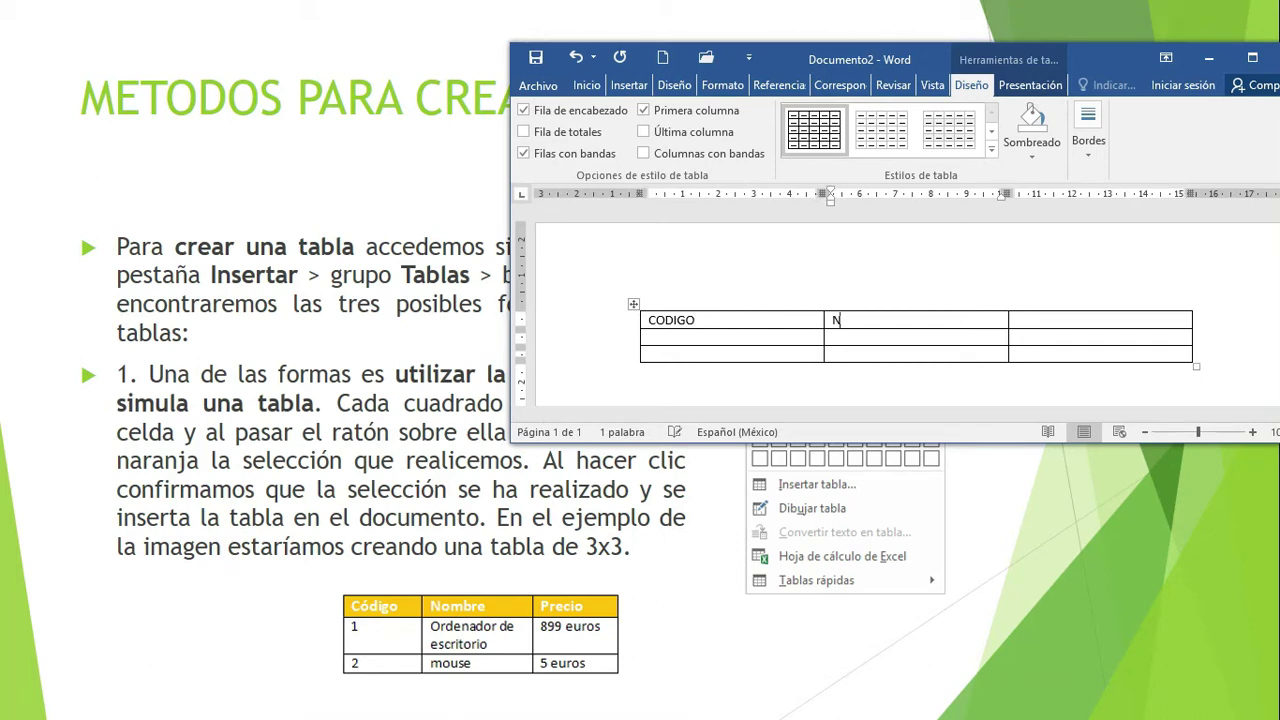
text(OMBRE)
key(Tab)
text(PRECIO)
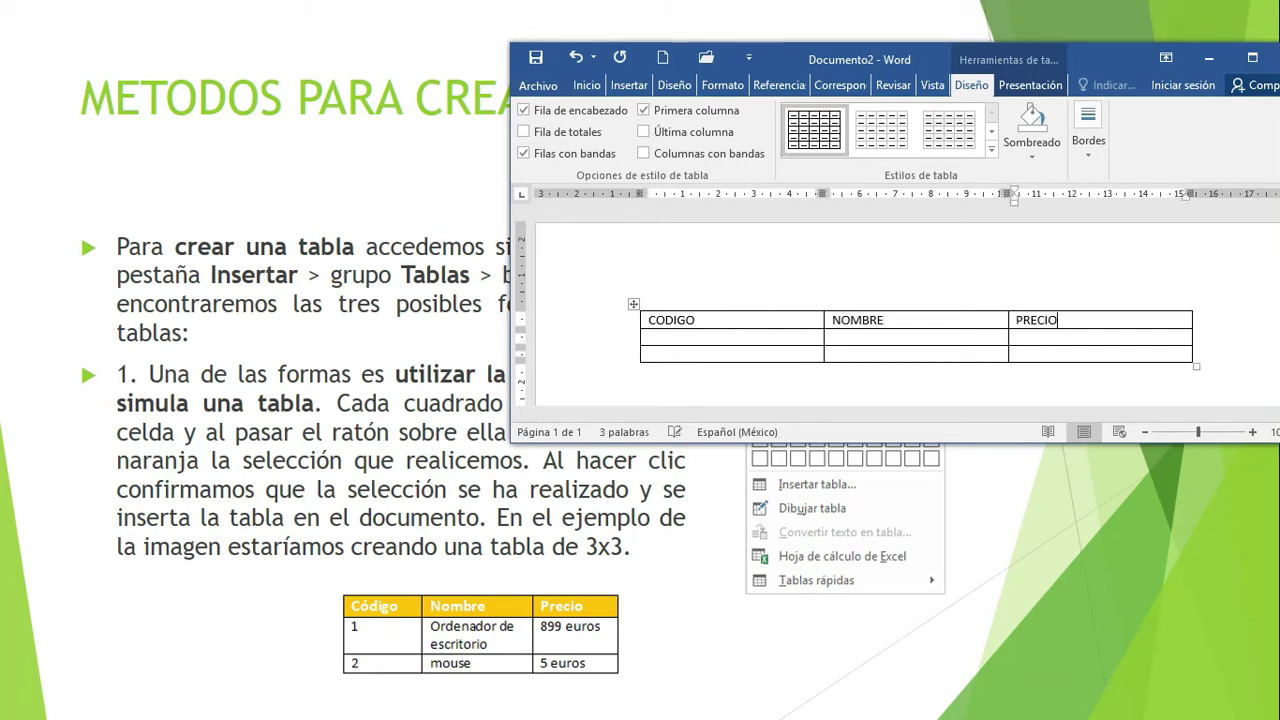
Fill the table's second row with 1, ORDENADOR DE ESCRITORIO and 899 EUROS.
key(Tab)
text(1)
key(Tab)
text(ORDENADOR)
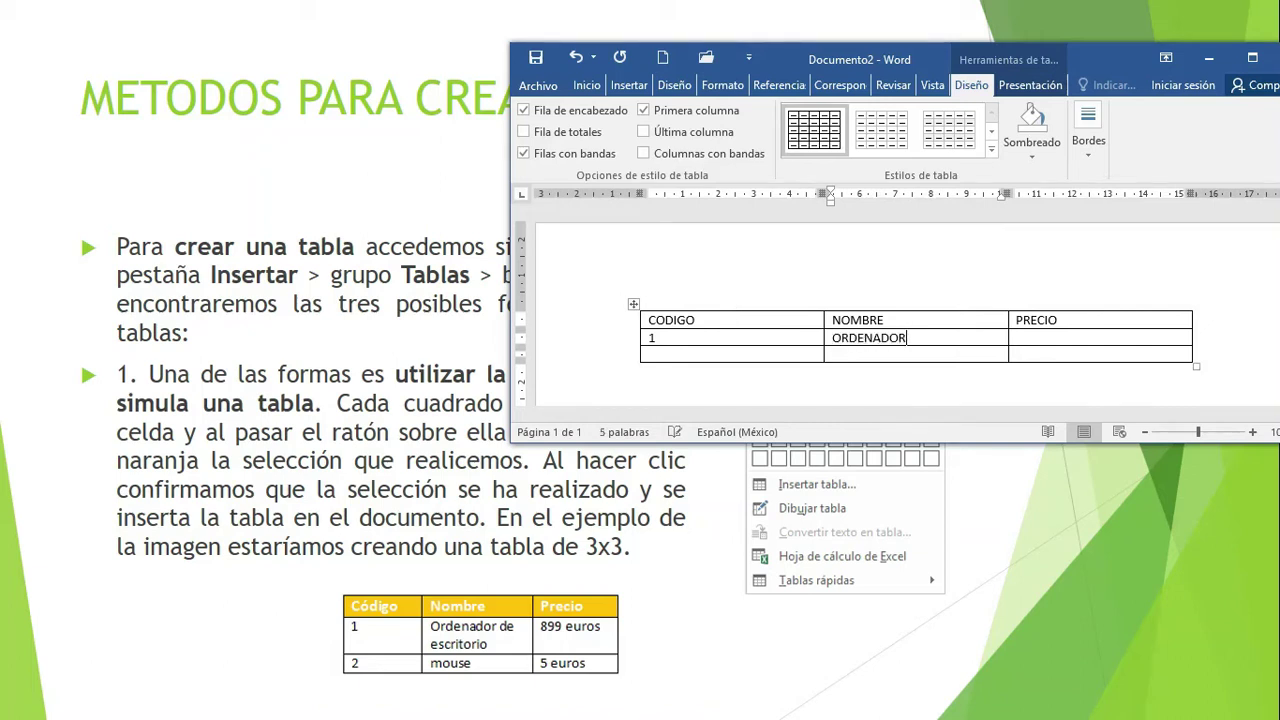
text( DE ESCRI)
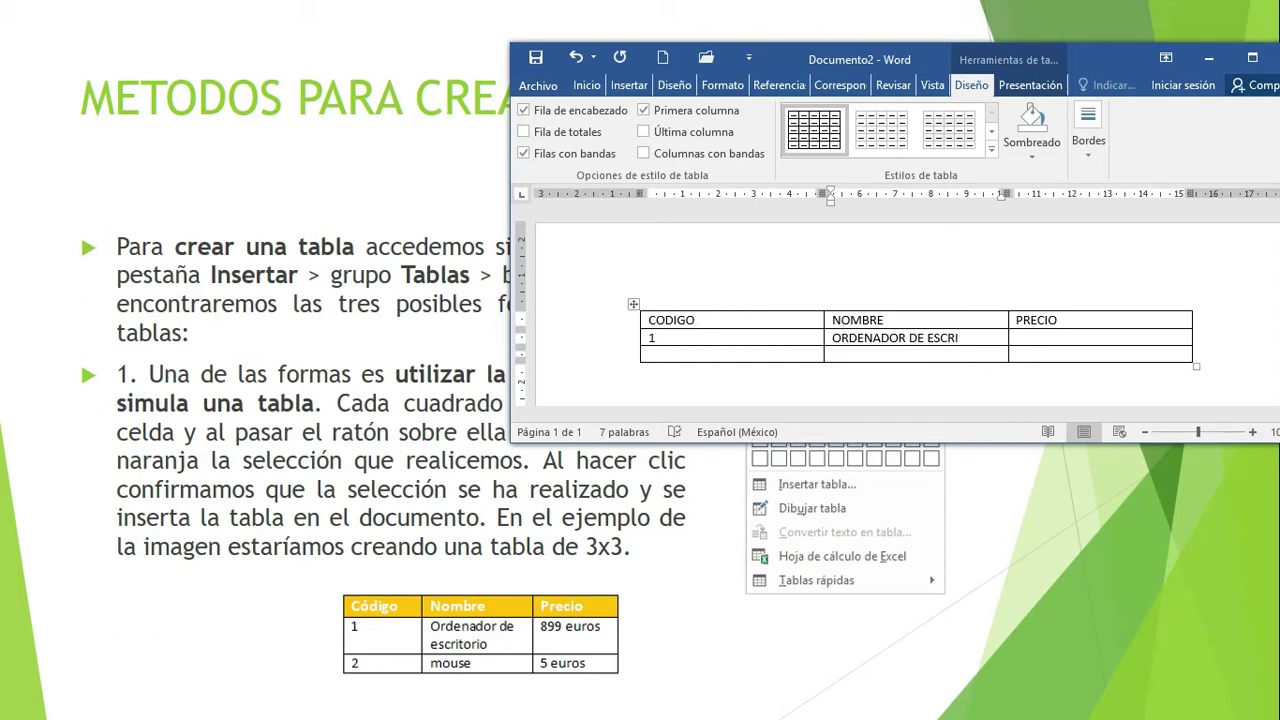
text(TORIO)
key(Tab)
text(8)
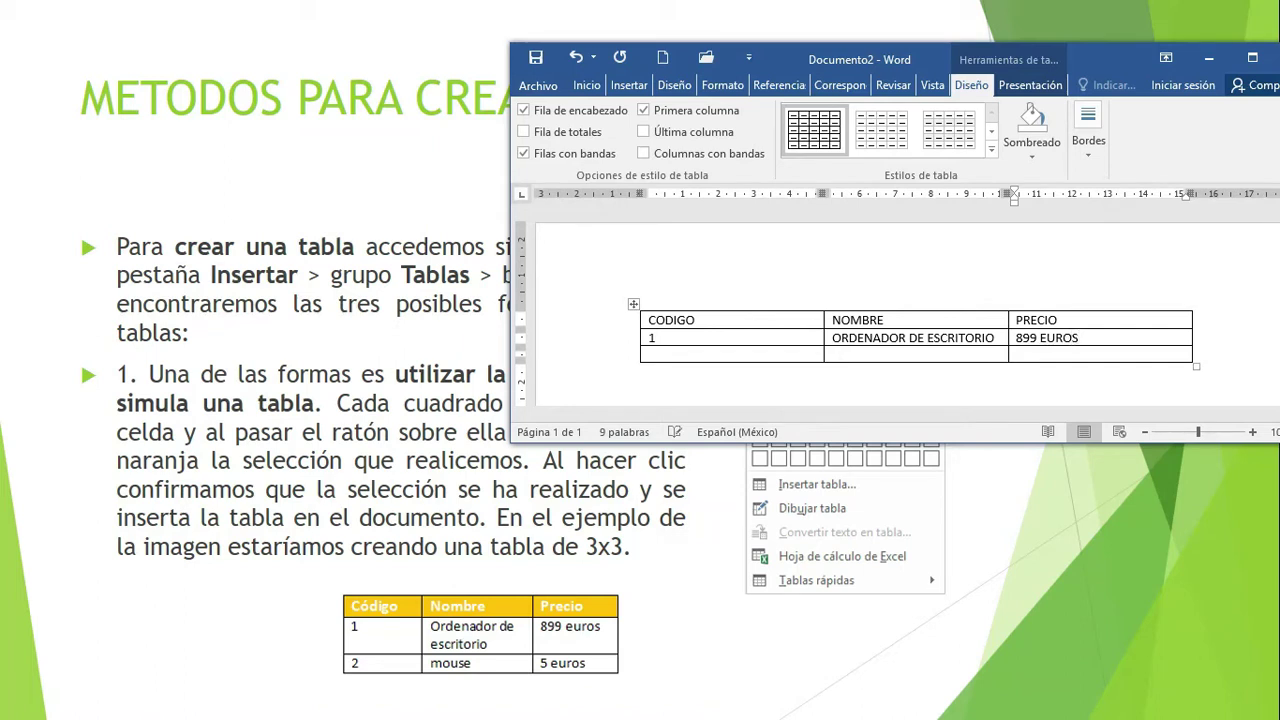
Fill the table's third row with 2, MOUSE and EUROS.
key(shift+Tab)
key(shift+Tab)
text(2)
key(Tab)
text(MOUSE)
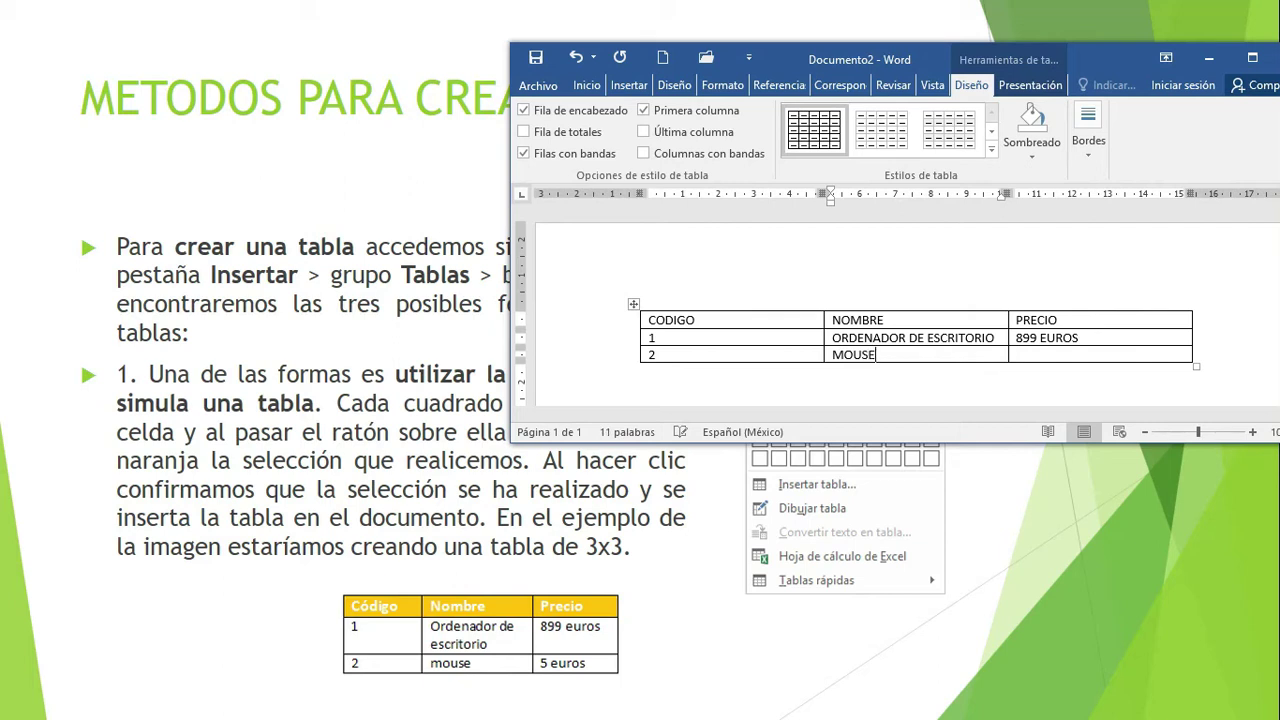
key(Tab)
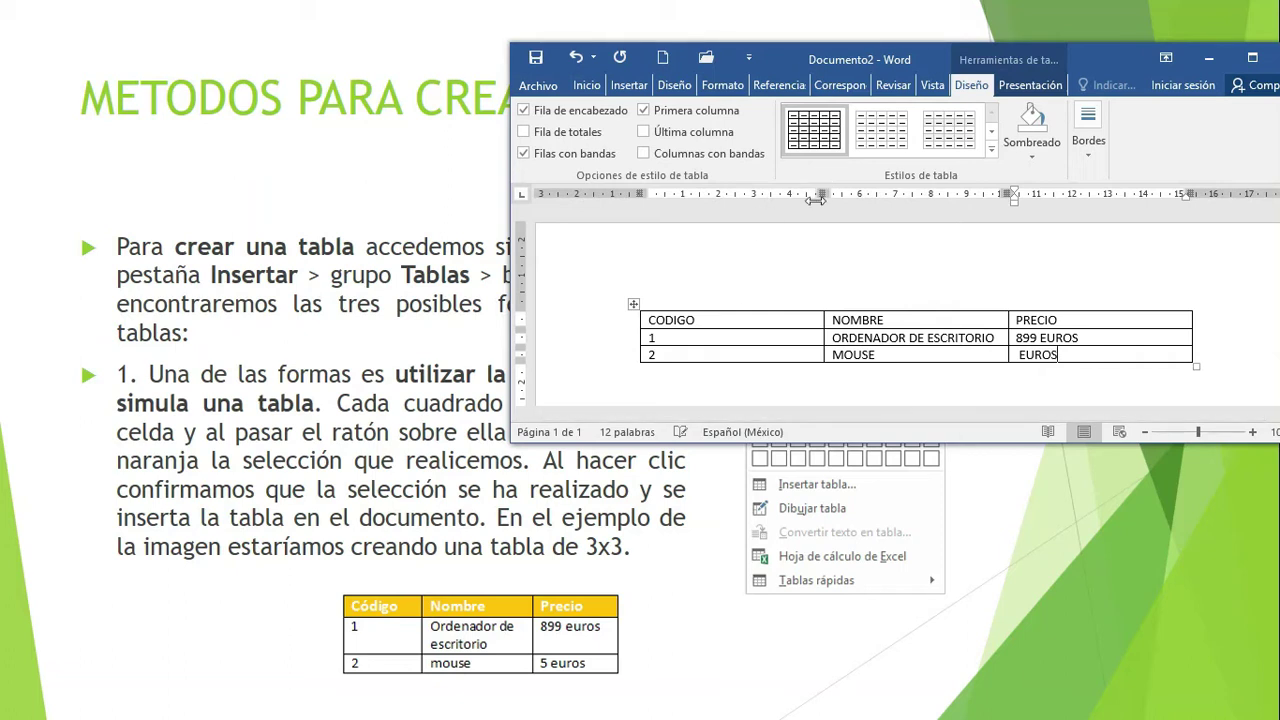
Shade the header row with CODIGO, NOMBRE and PRECIO in light gold.
drag(1102, 320, 660, 314)
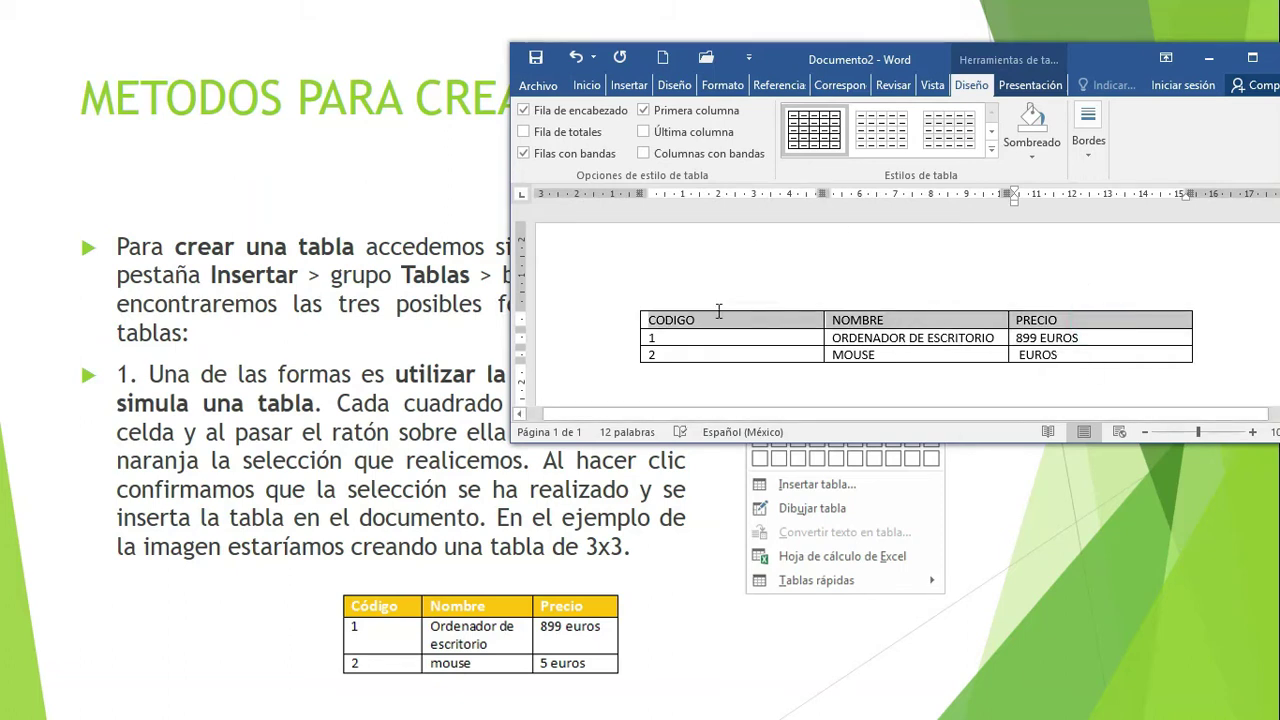
click(1032, 155)
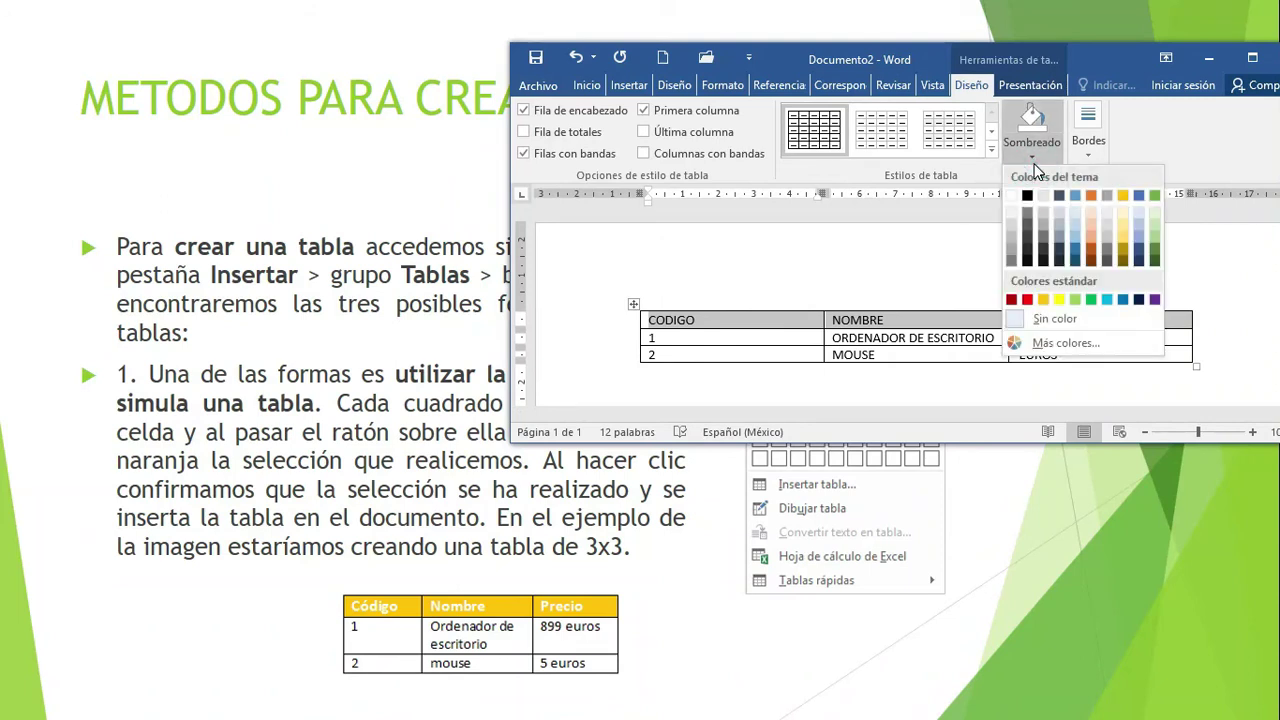
click(1123, 247)
click(841, 392)
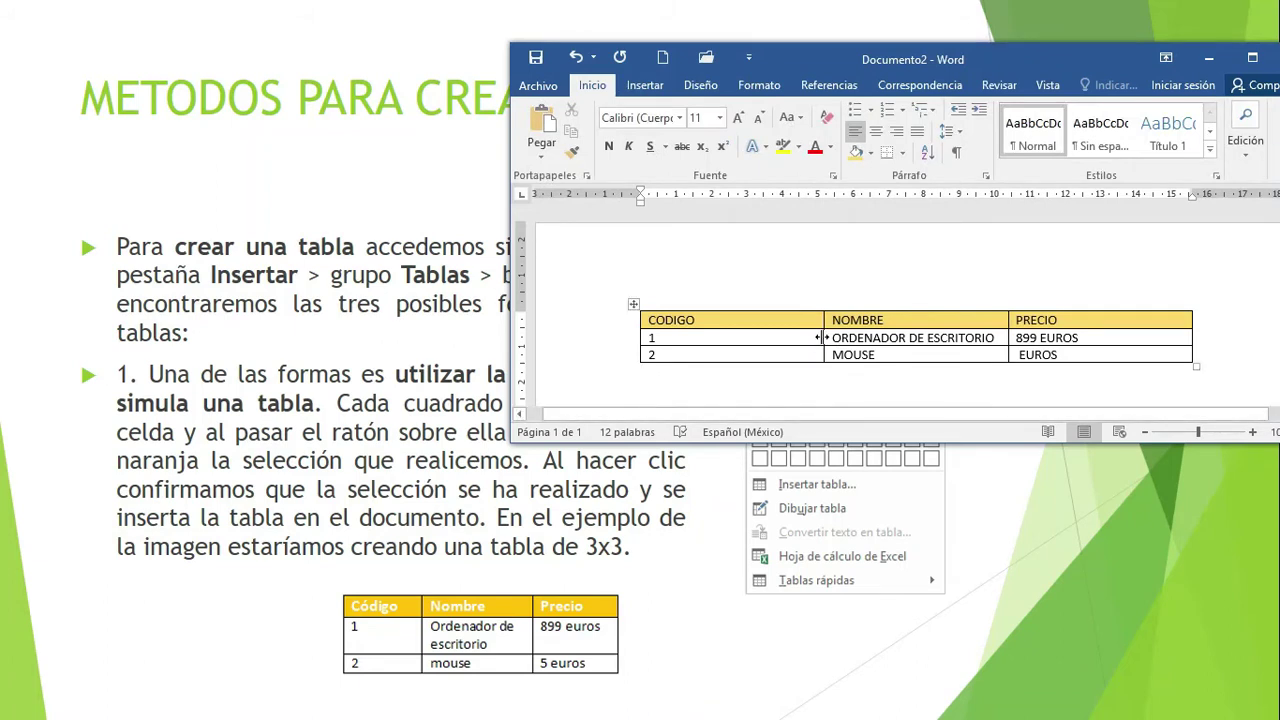
Advance the PowerPoint slideshow to the slide on Insertar Tabla and Dibujar Tabla, and bring back the Word document maximized.
scroll(825, 337, down, 1)
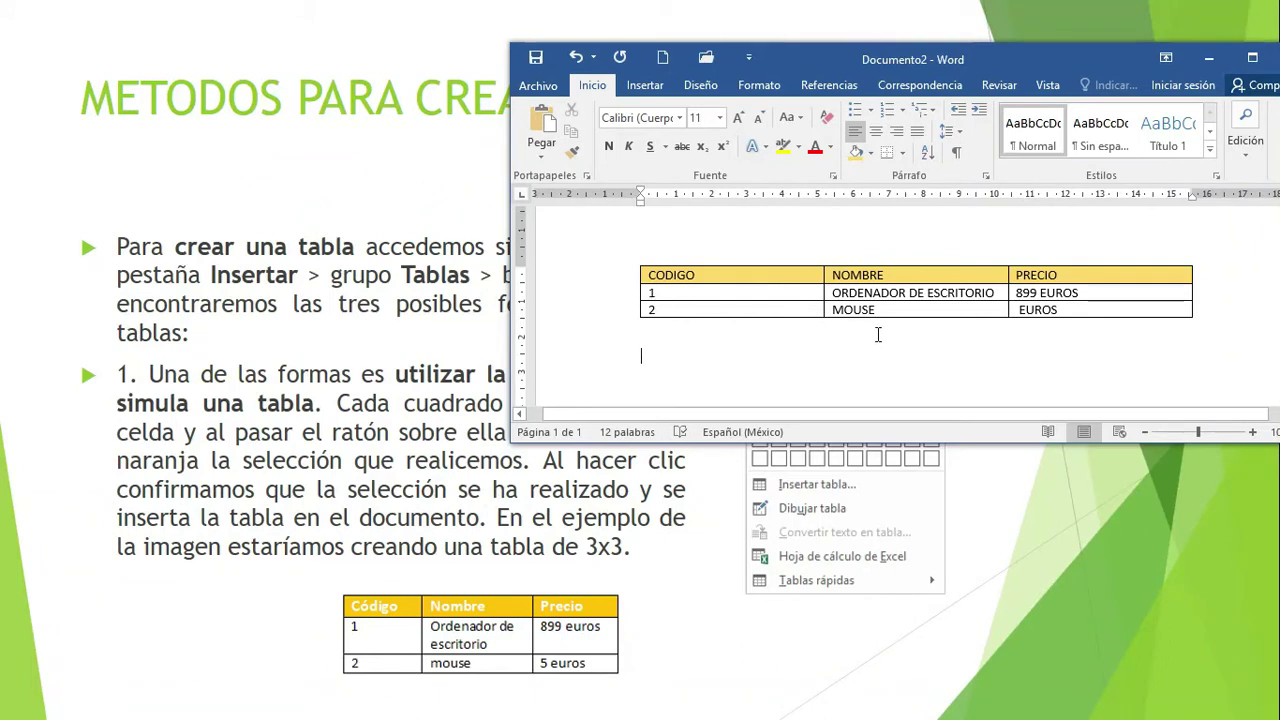
click(464, 450)
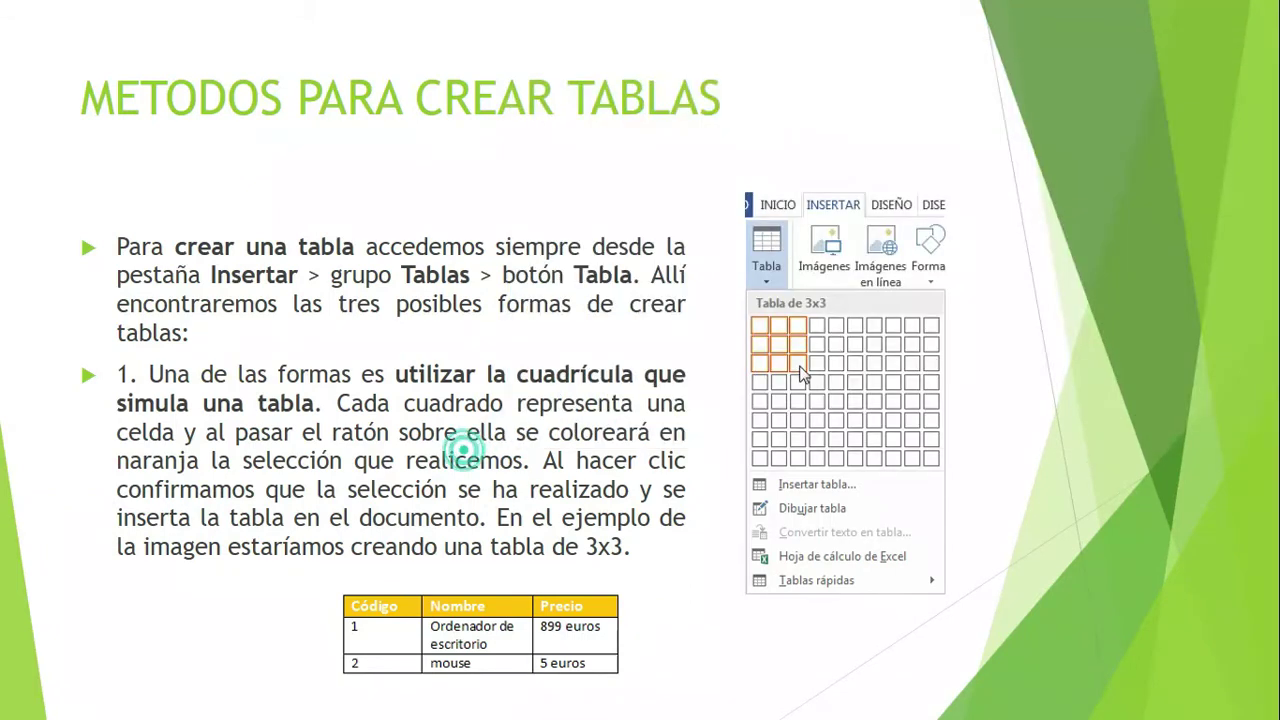
click(734, 346)
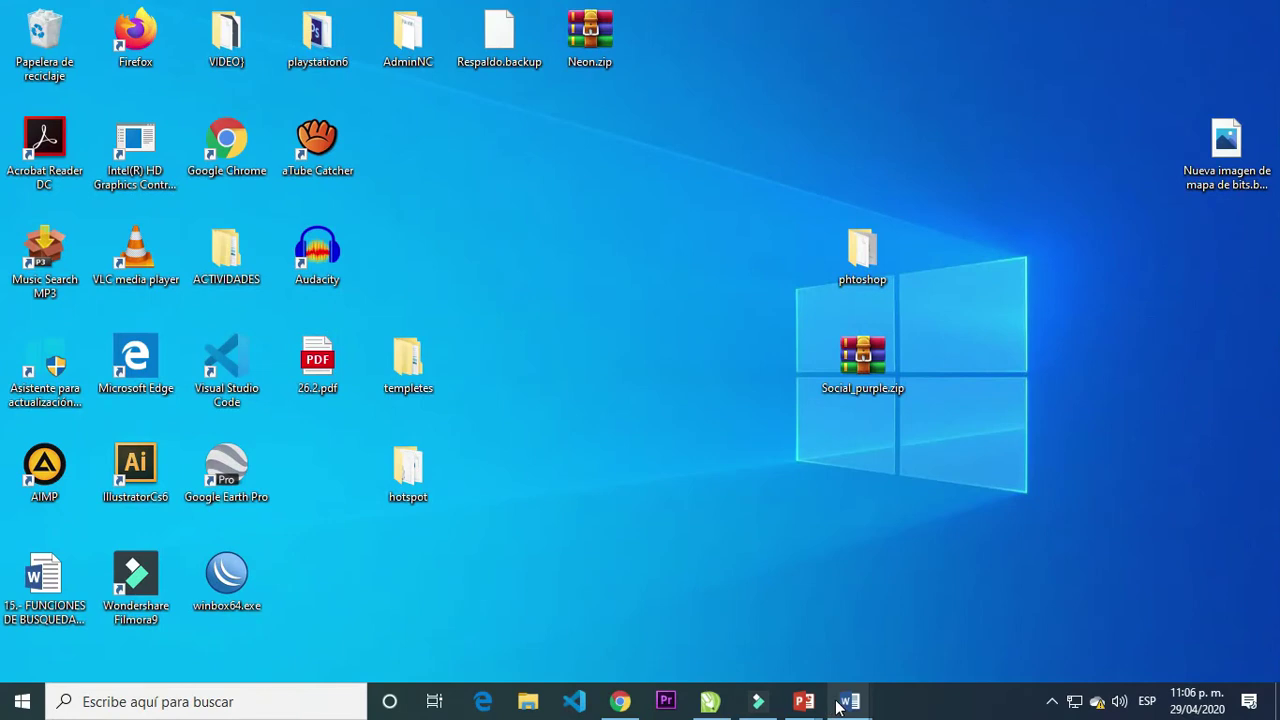
mouse_move(849, 701)
click(905, 650)
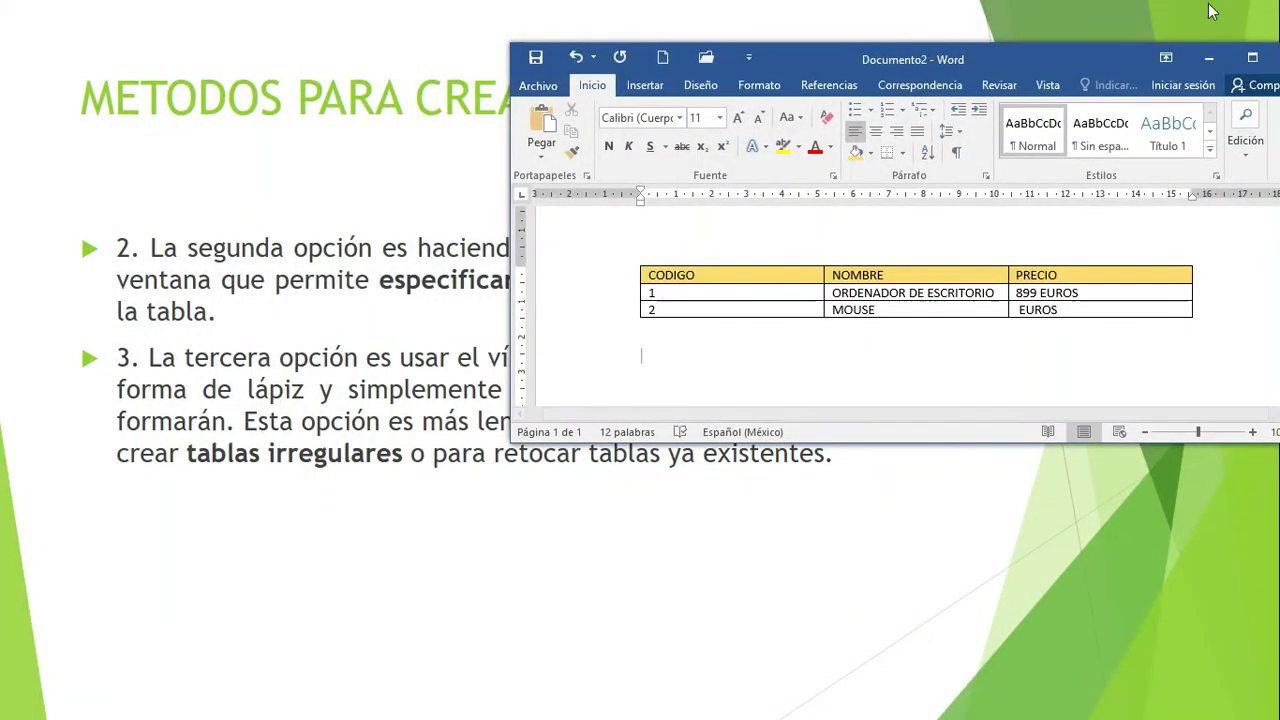
click(1249, 59)
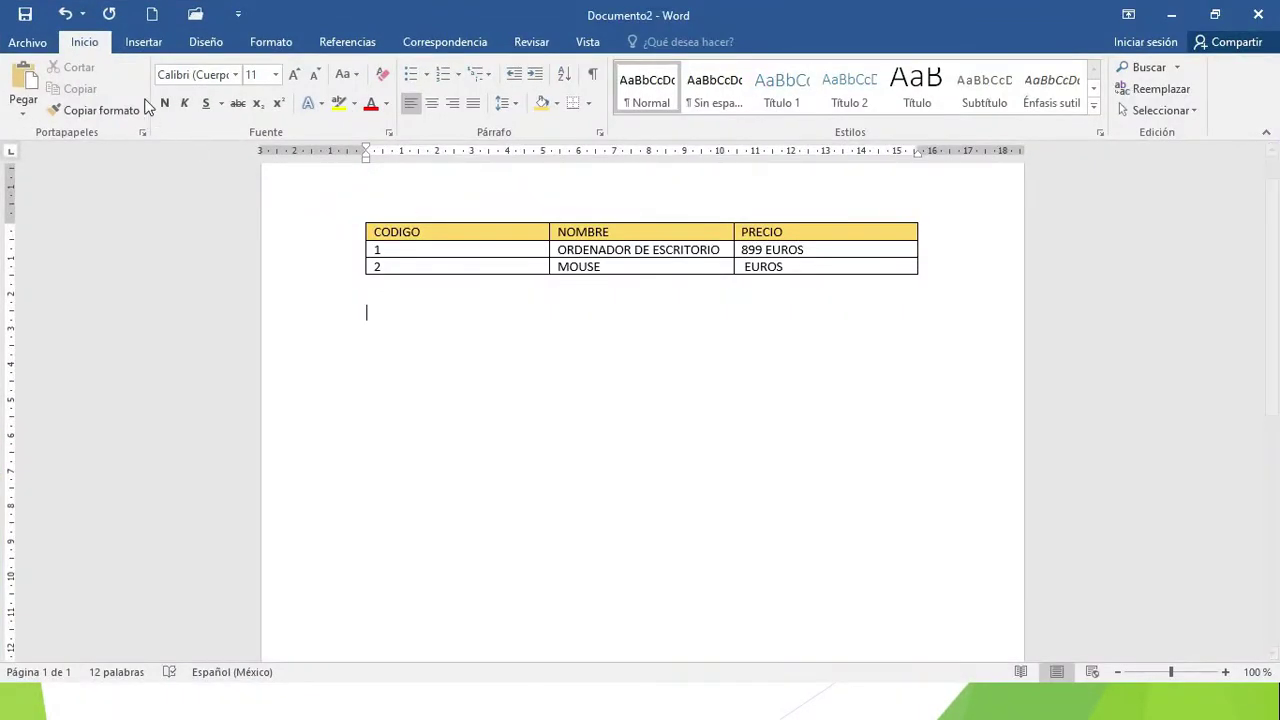
Insert a second table below the first by specifying 3 columns and 3 rows in the Insertar tabla dialog.
click(143, 45)
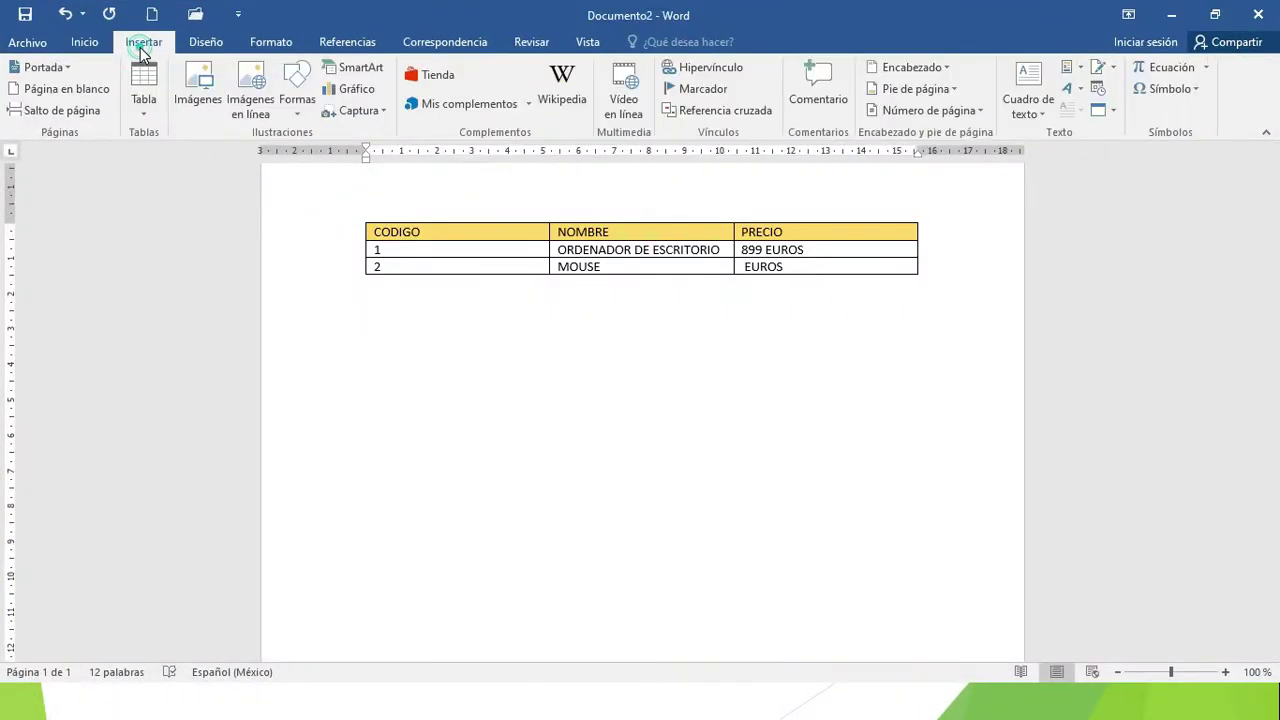
click(146, 100)
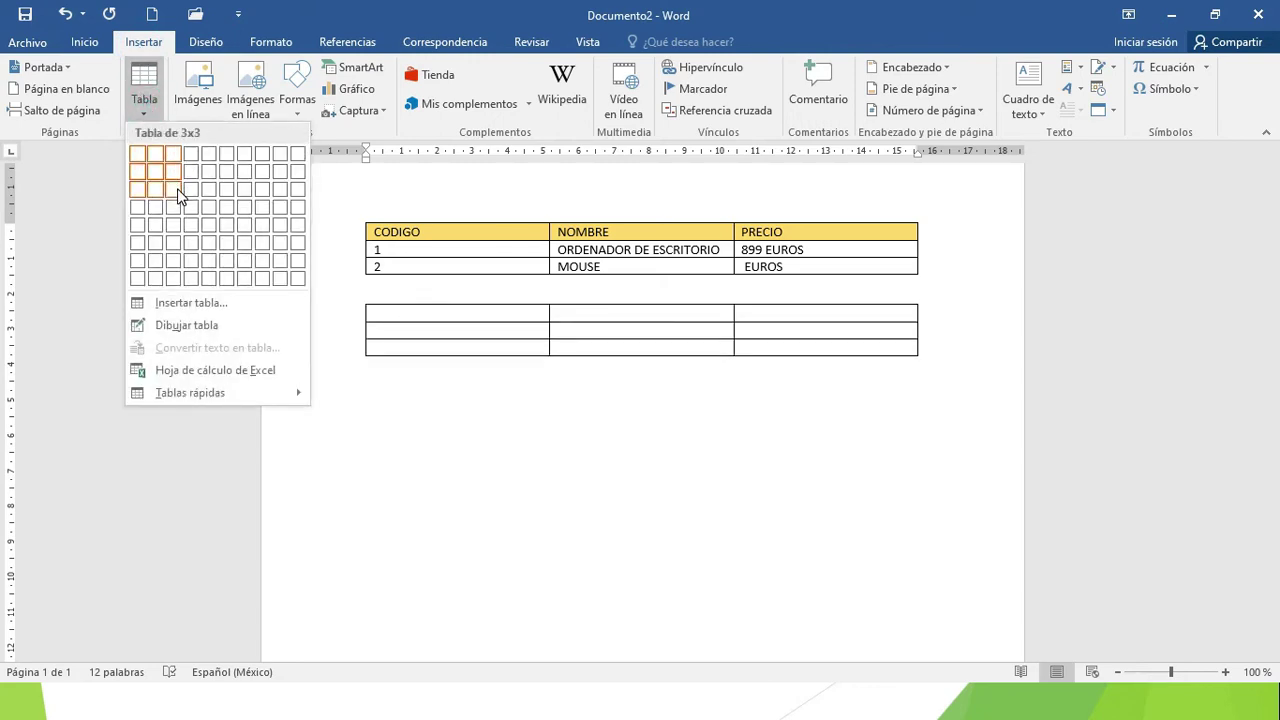
click(181, 305)
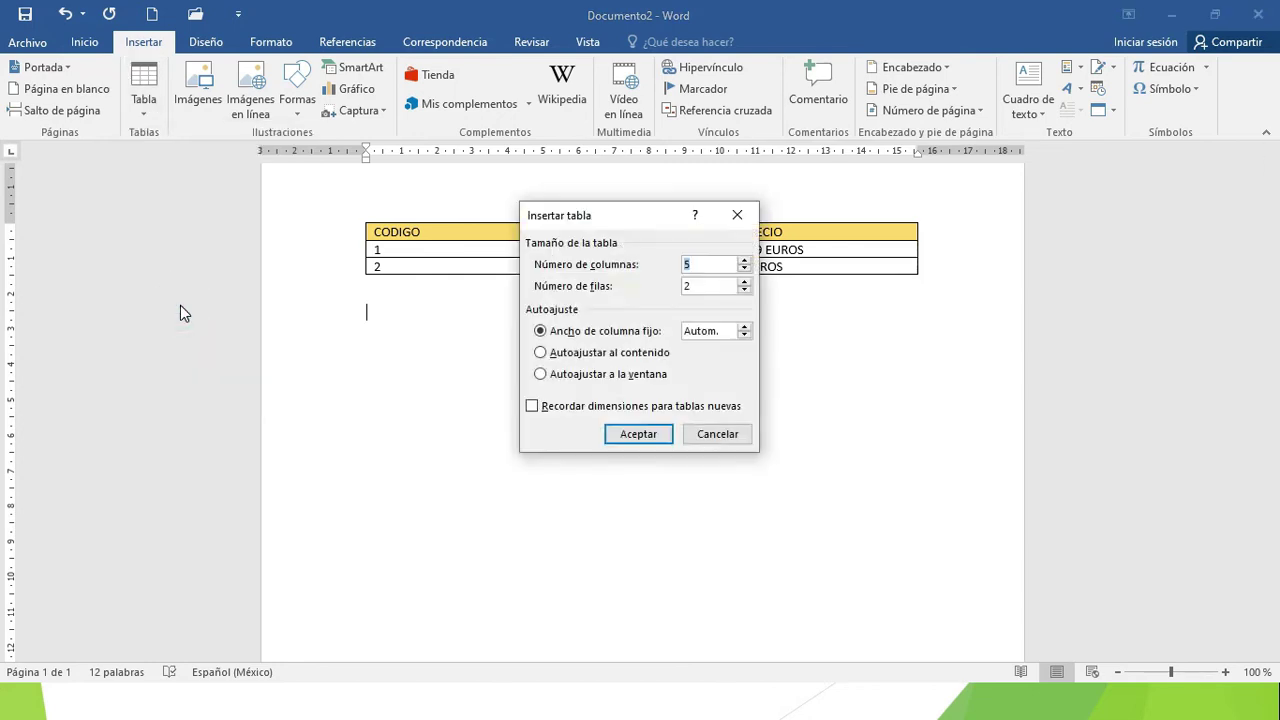
drag(613, 216, 763, 307)
double_click(863, 358)
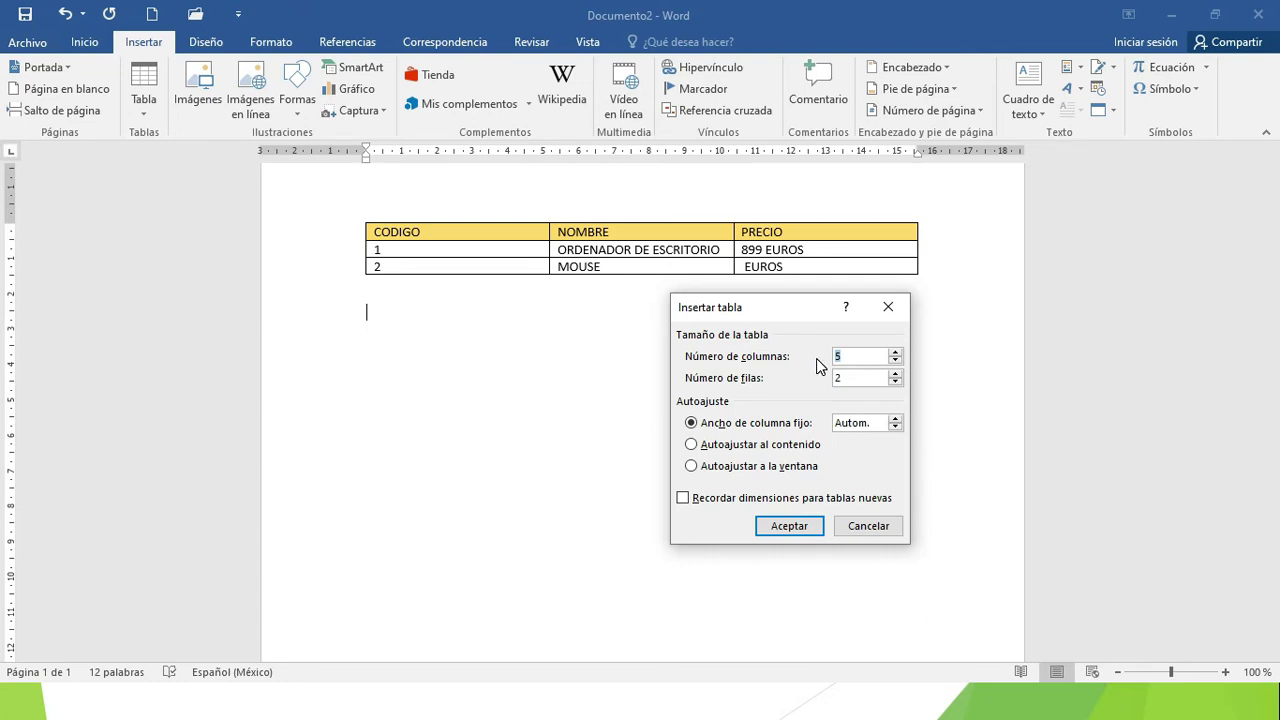
text(3)
key(Tab)
text(3)
click(780, 524)
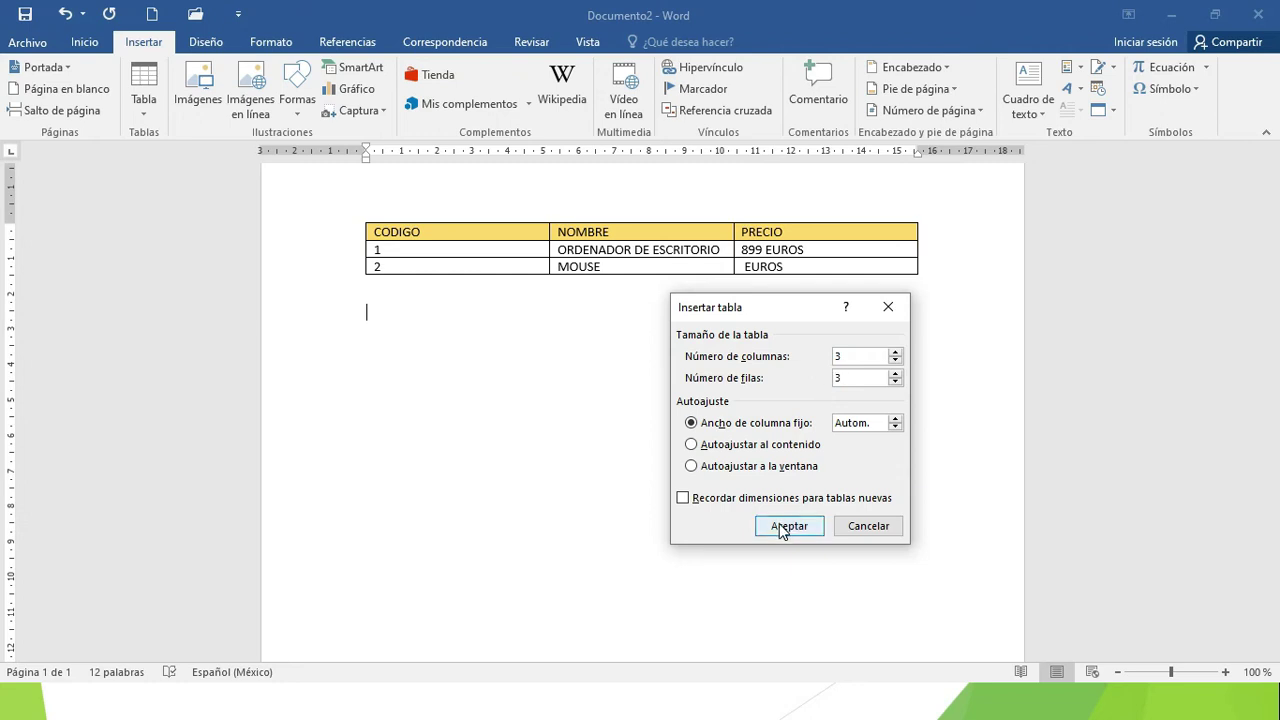
Shade the first row of the second table in the same light gold as the first table's header.
drag(433, 318, 830, 318)
click(791, 80)
click(518, 329)
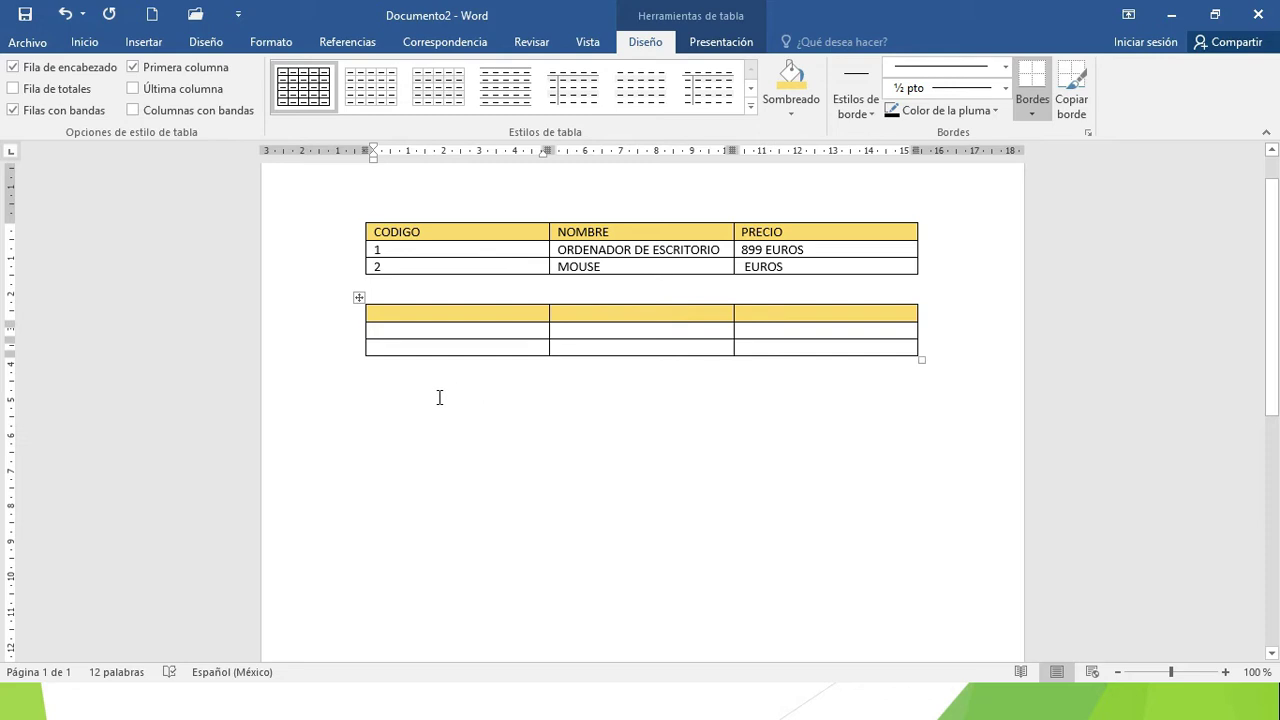
click(368, 378)
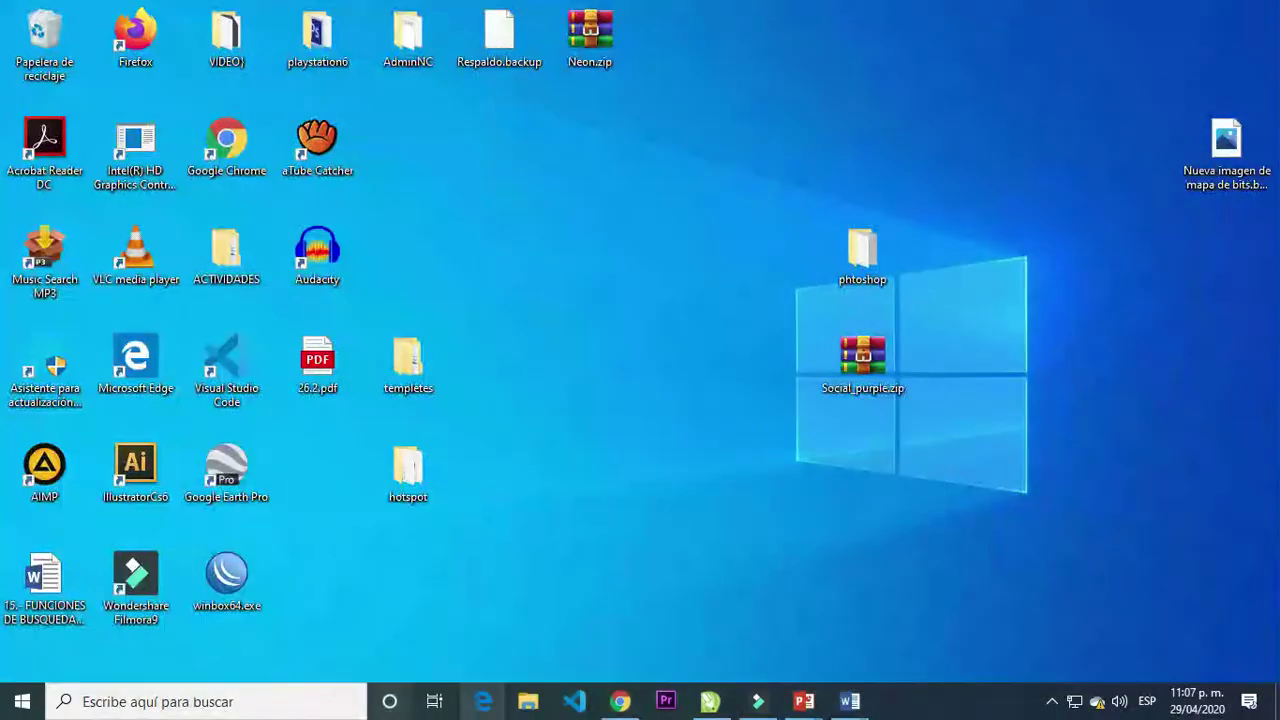
Switch to Chrome and copy the irregular table image below the Dibujar Tabla paragraph on the Word tables page.
mouse_move(872, 685)
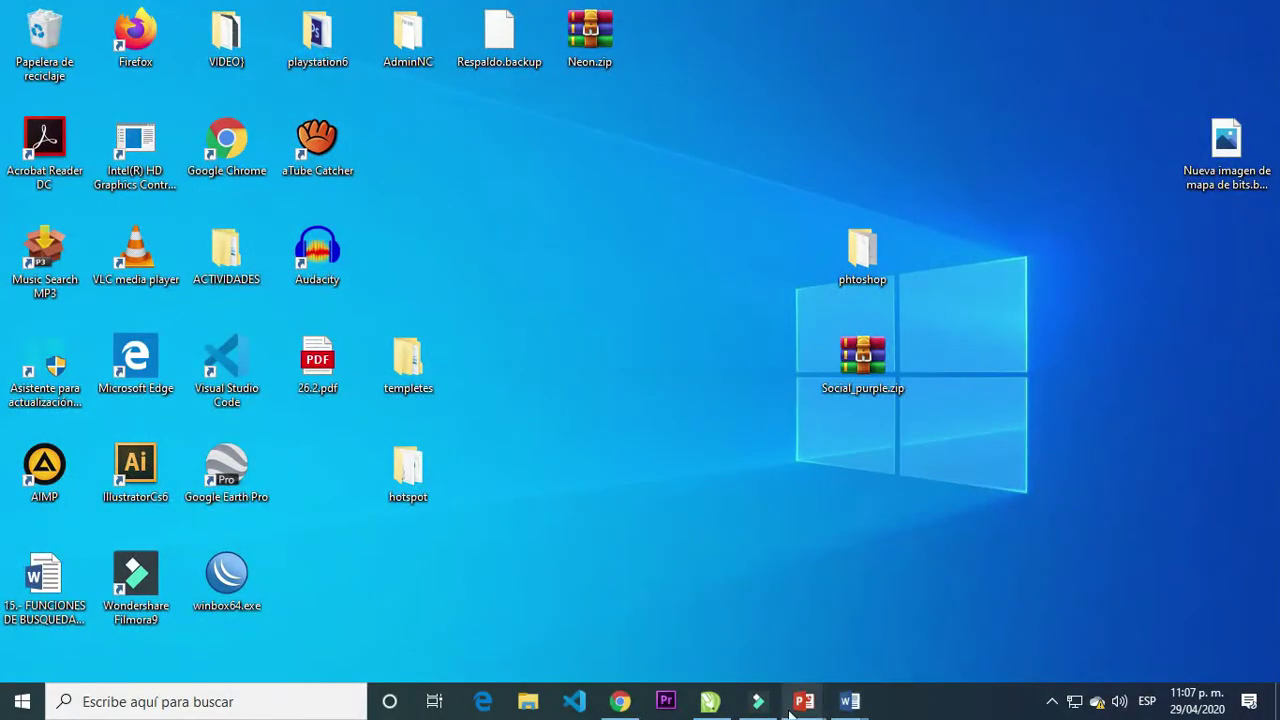
click(918, 670)
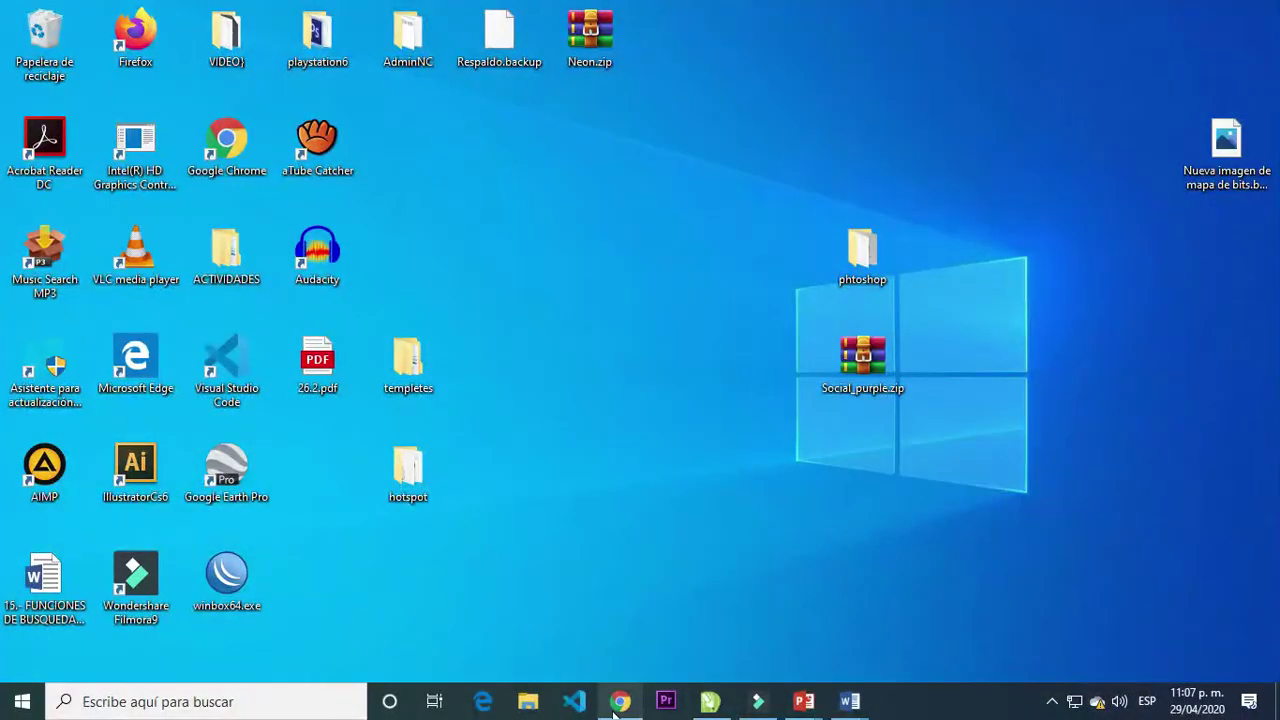
click(614, 700)
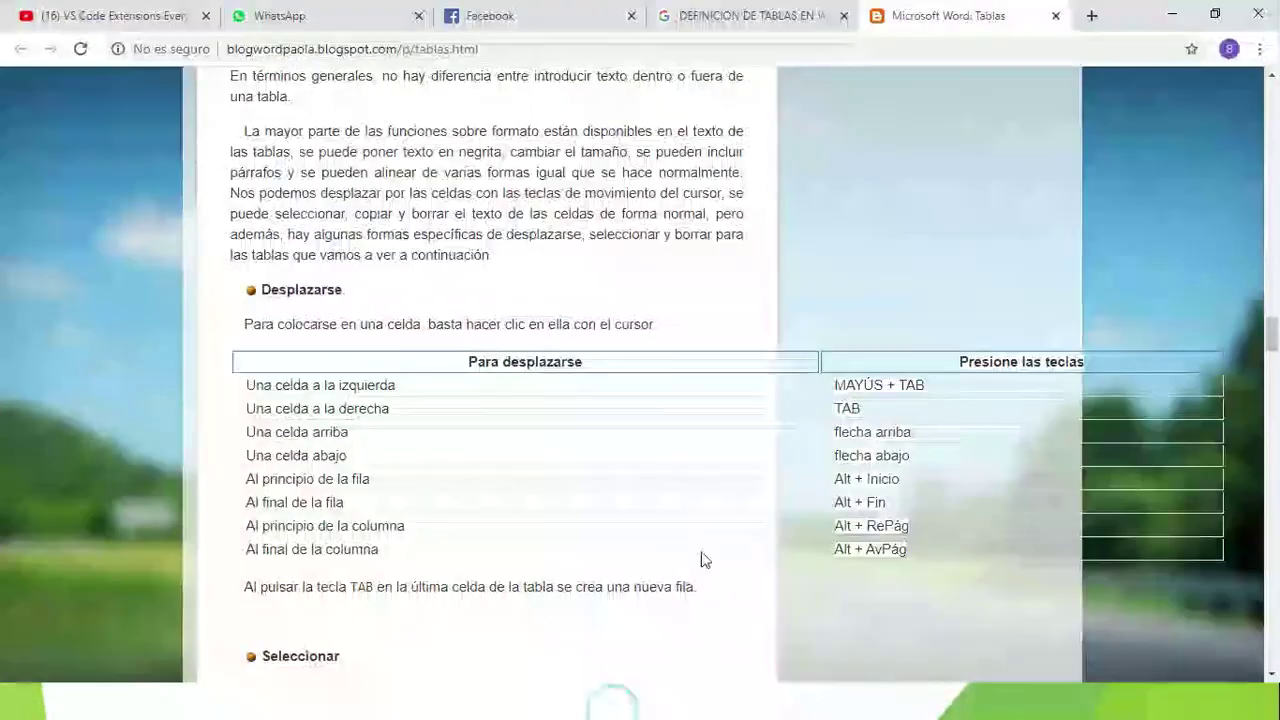
scroll(472, 308, up, 10)
scroll(472, 312, up, 20)
scroll(472, 312, up, 8)
scroll(468, 322, down, 2)
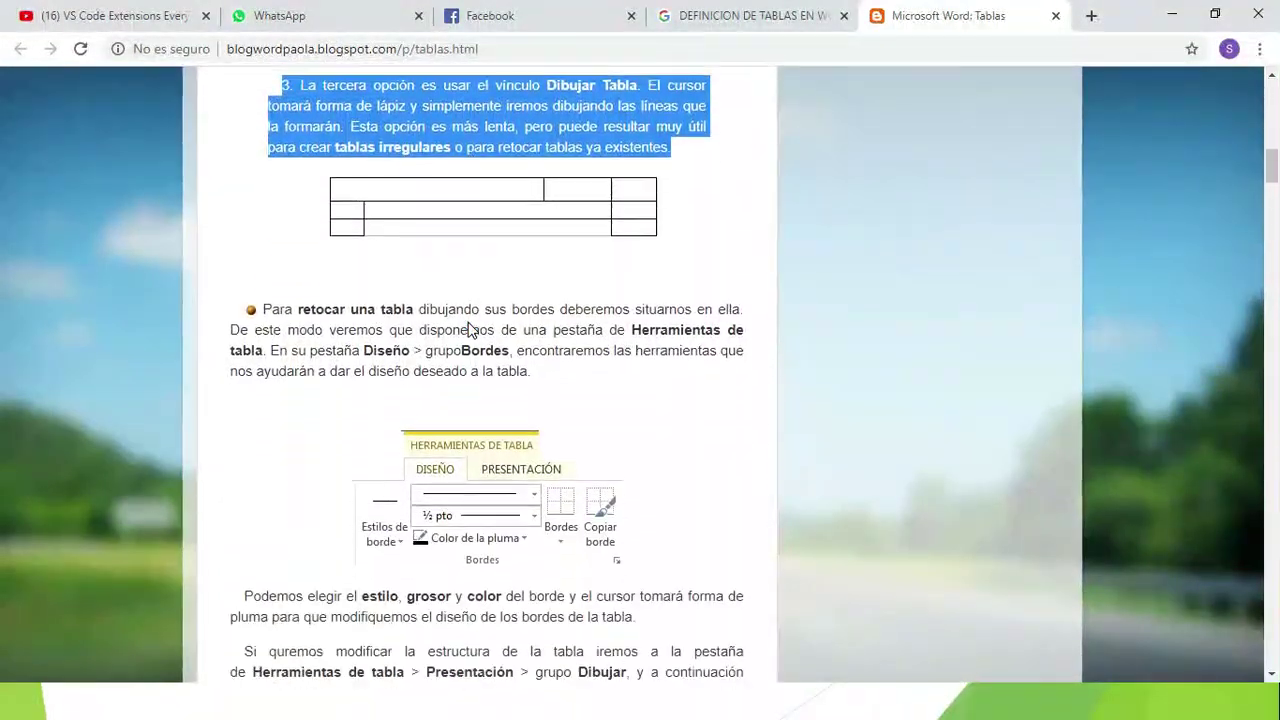
right_click(507, 233)
click(535, 288)
key(super+d)
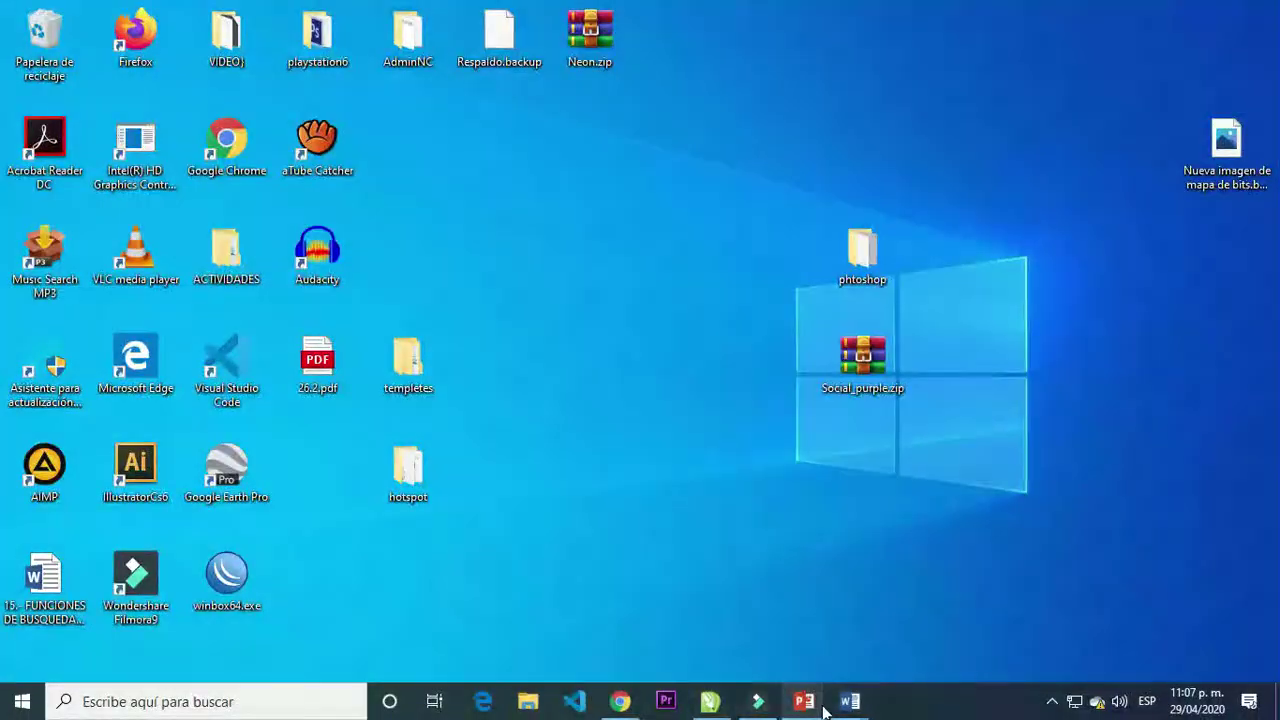
Switch to PowerPoint, end the slideshow and bring up the presentation's editing window.
mouse_move(808, 700)
click(923, 671)
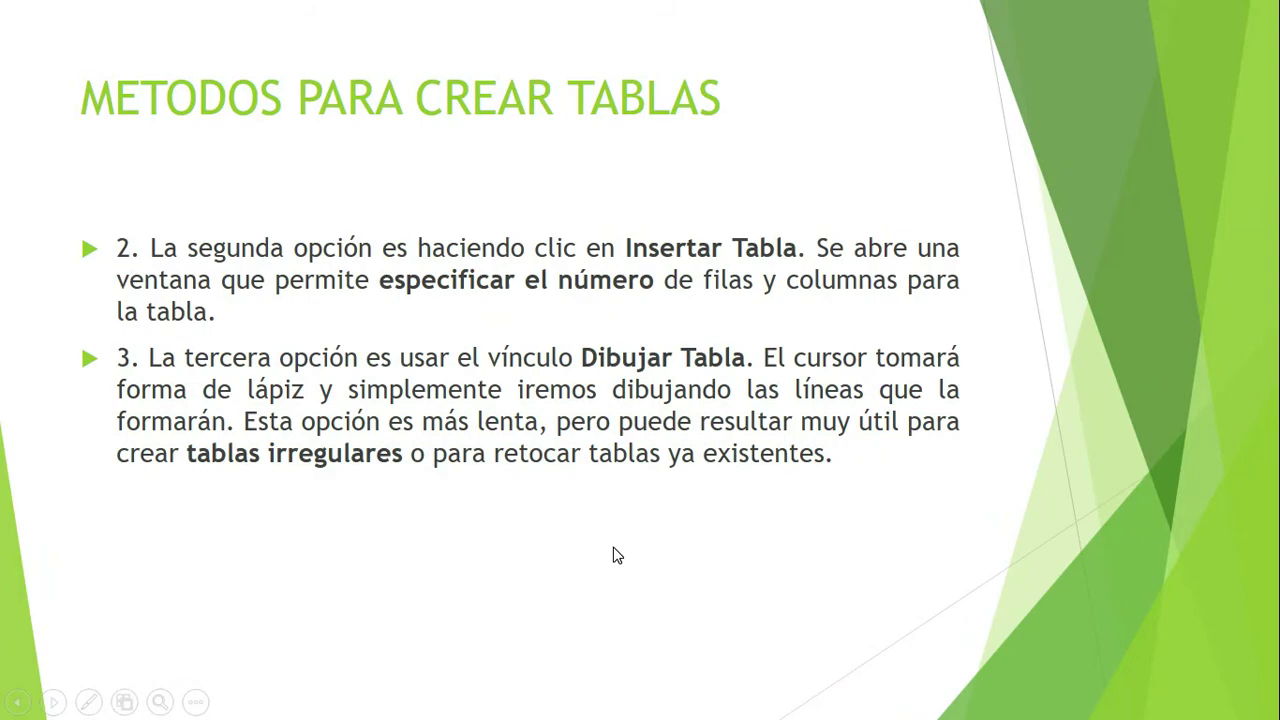
key(Escape)
click(804, 701)
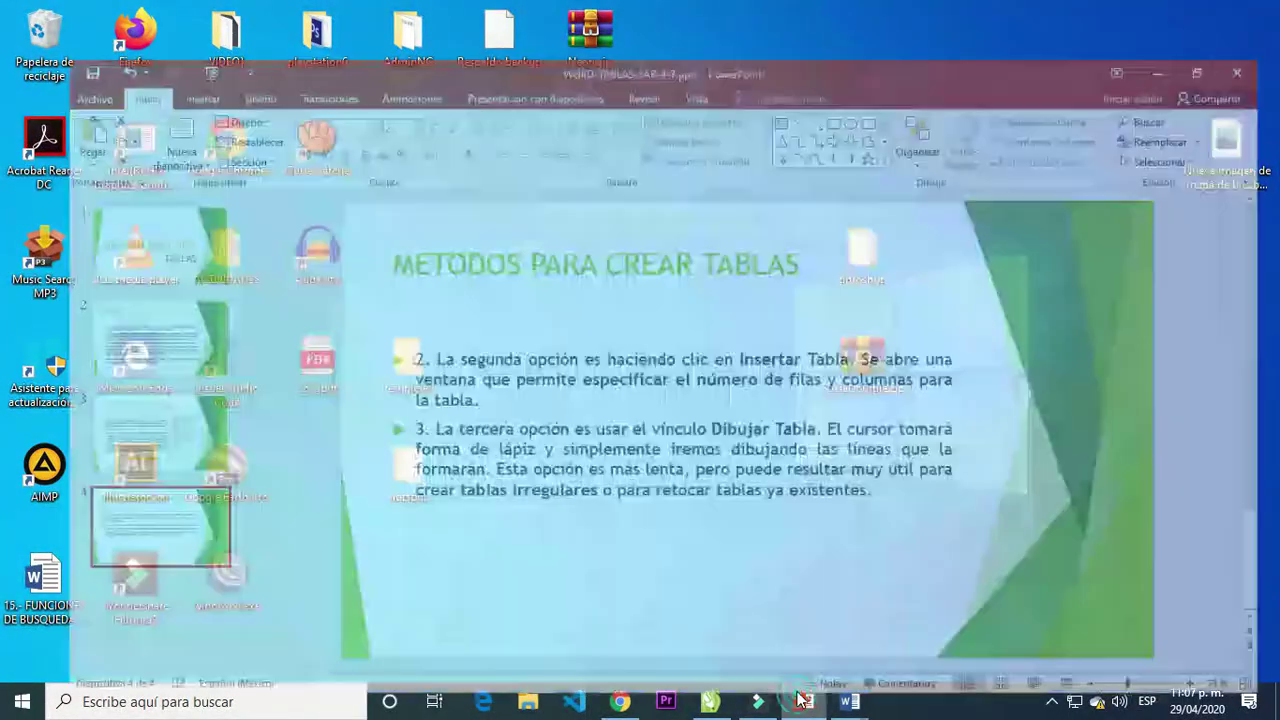
Paste the copied table image onto slide 4 and place it beneath the paragraph about the third option.
right_click(628, 527)
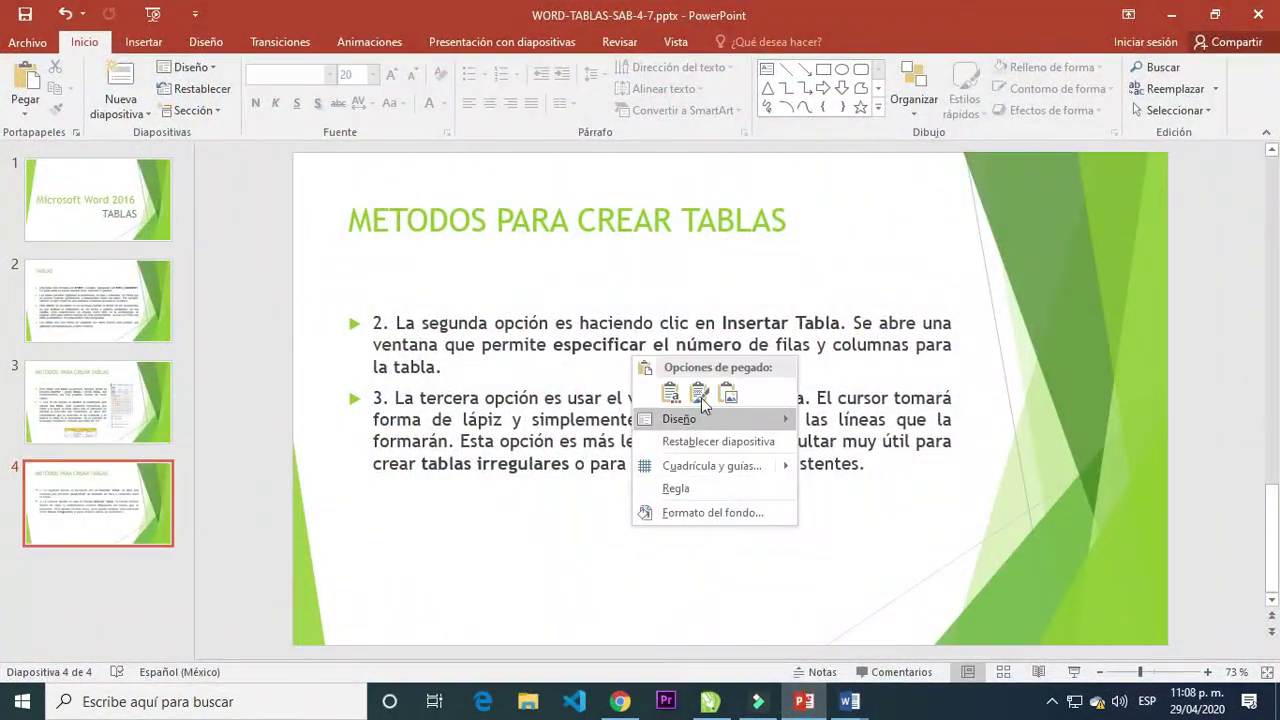
click(669, 397)
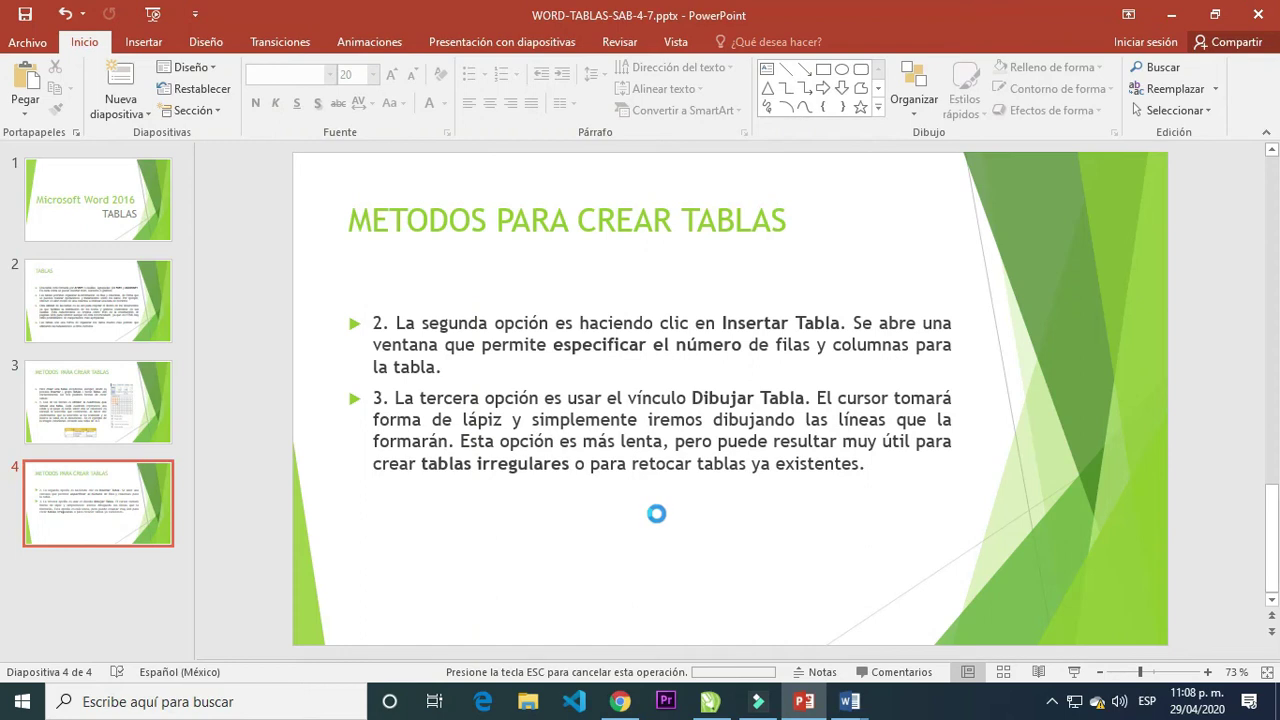
drag(466, 230, 634, 563)
scroll(640, 563, down, 1)
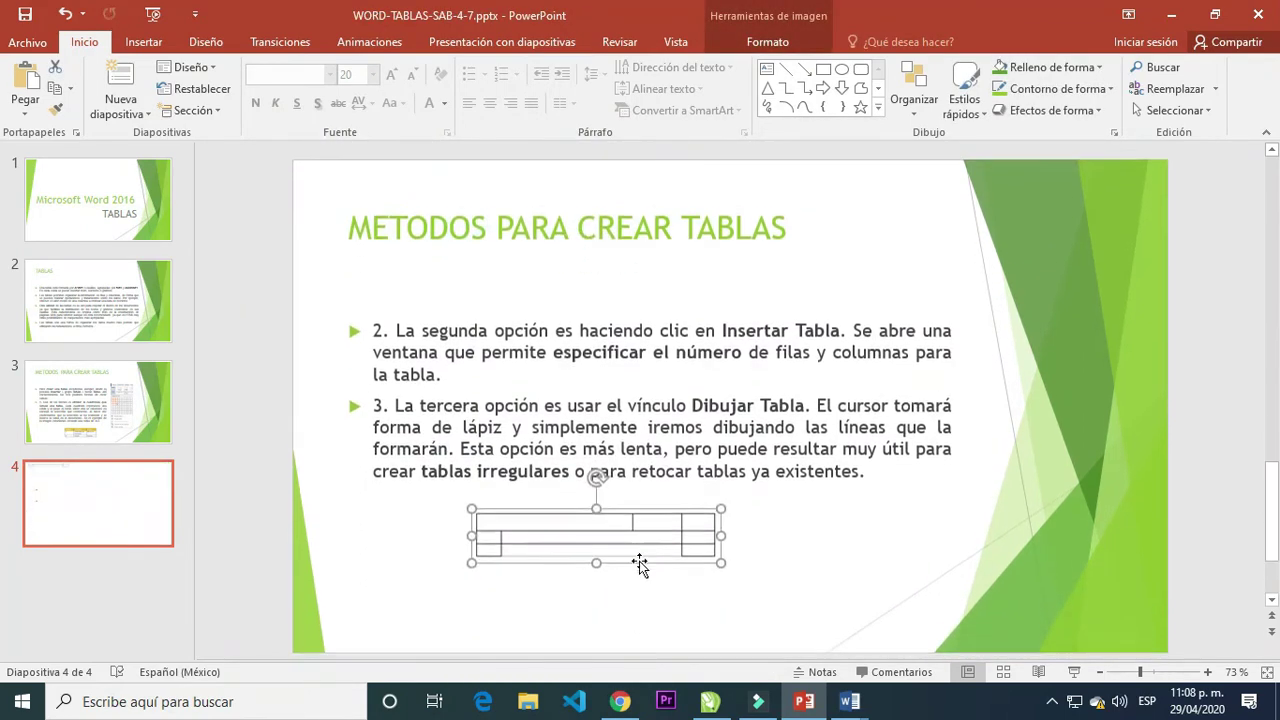
Enlarge the irregular table image on slide 4 and centre it beneath the third option's paragraph.
drag(722, 551, 843, 589)
drag(800, 551, 766, 551)
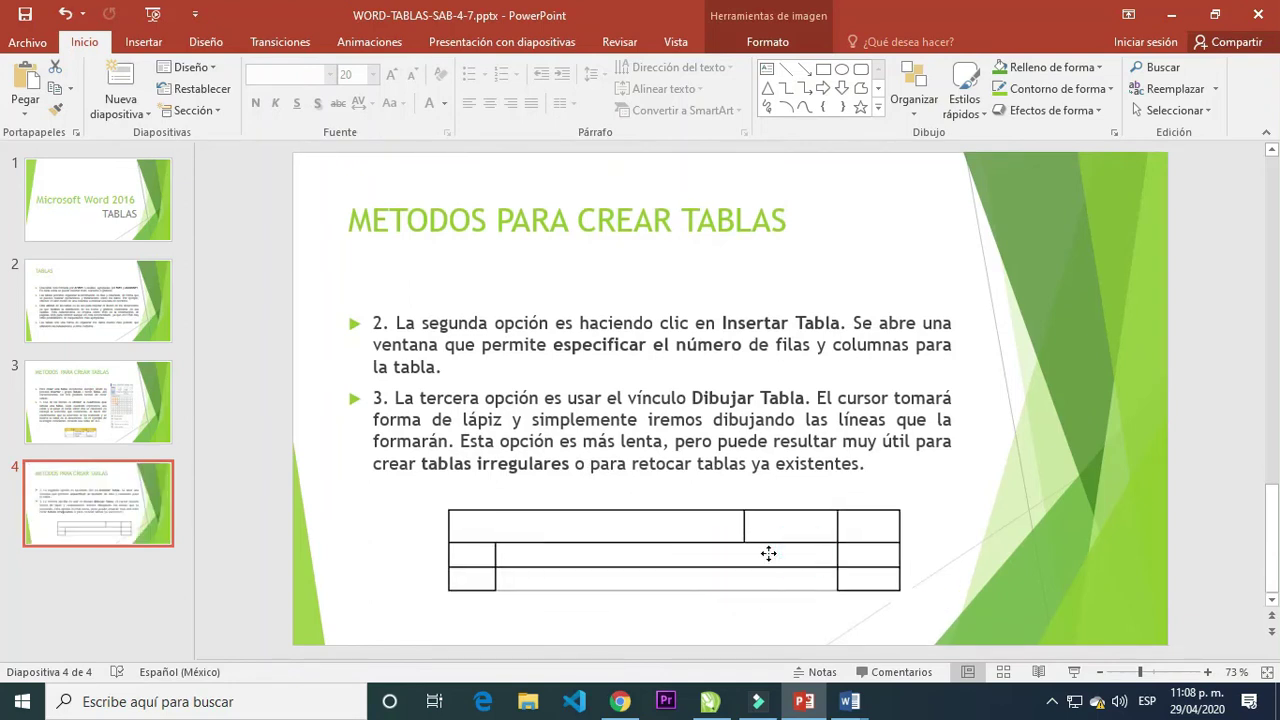
click(1215, 545)
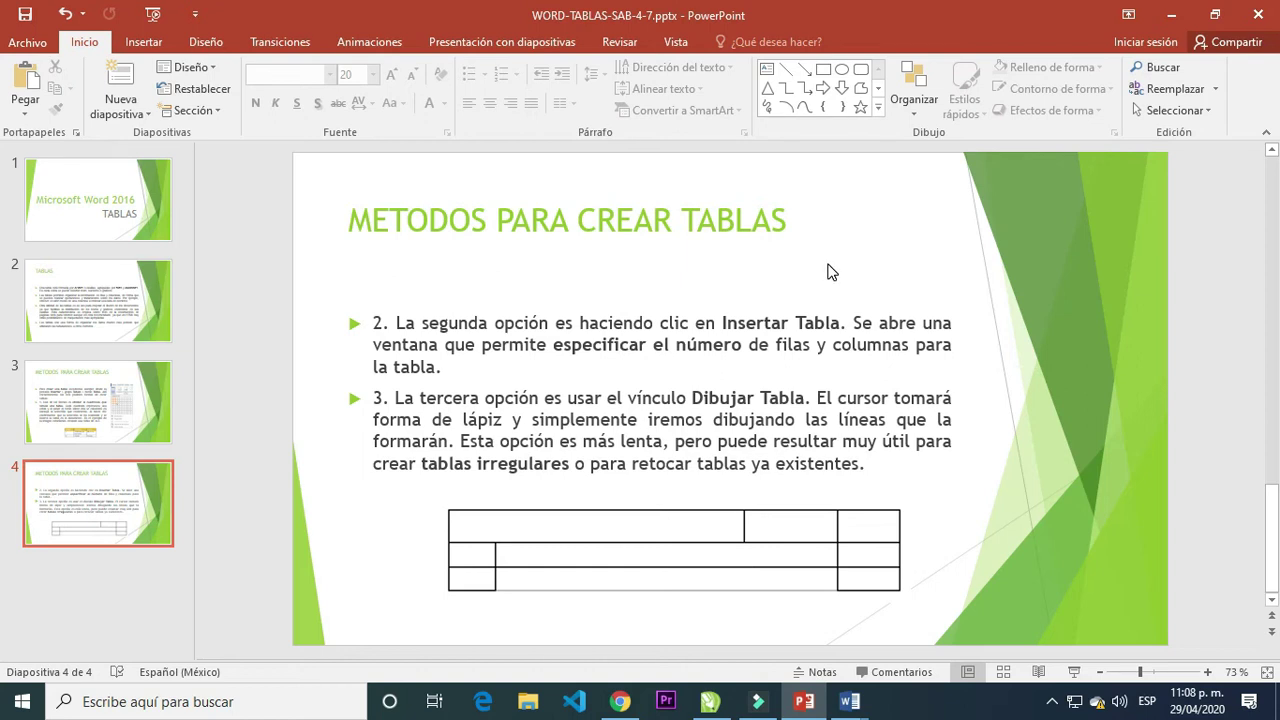
Start the slideshow, switch to Word and restore its window to a smaller size floating over the slide.
key(F5)
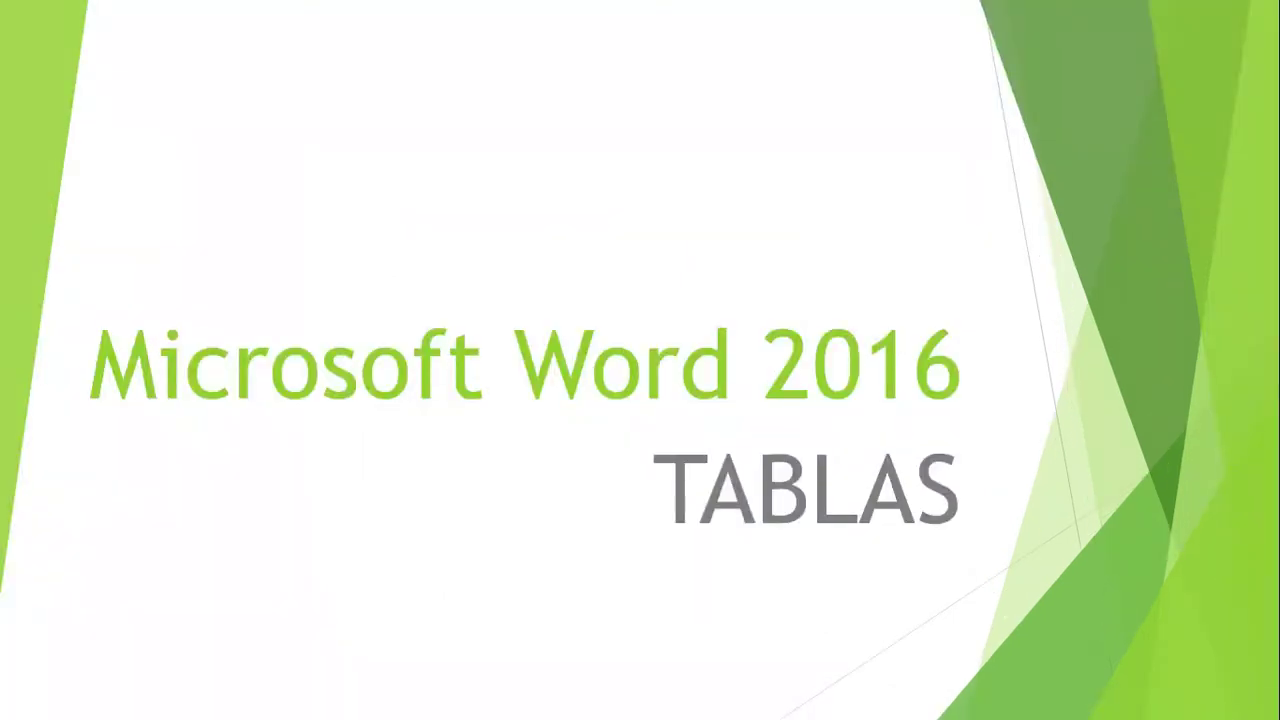
key(alt+Tab)
key(Tab)
key(Tab)
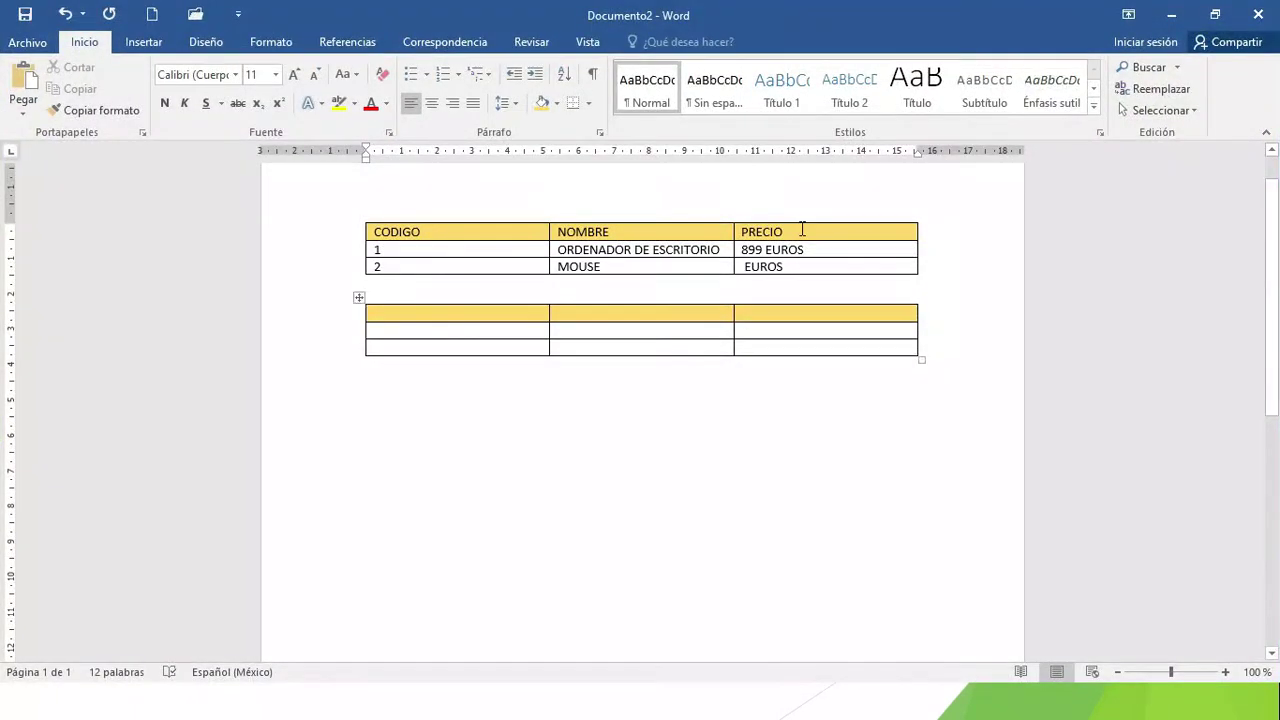
click(1214, 14)
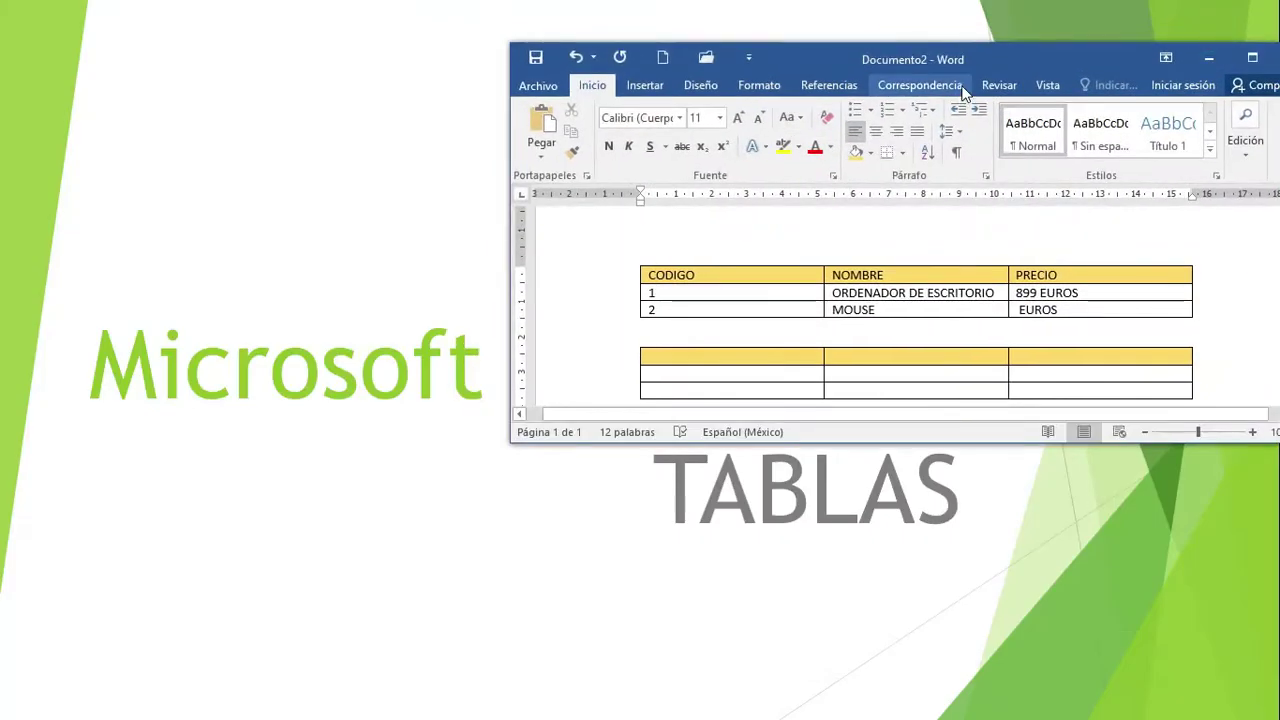
scroll(963, 314, down, 2)
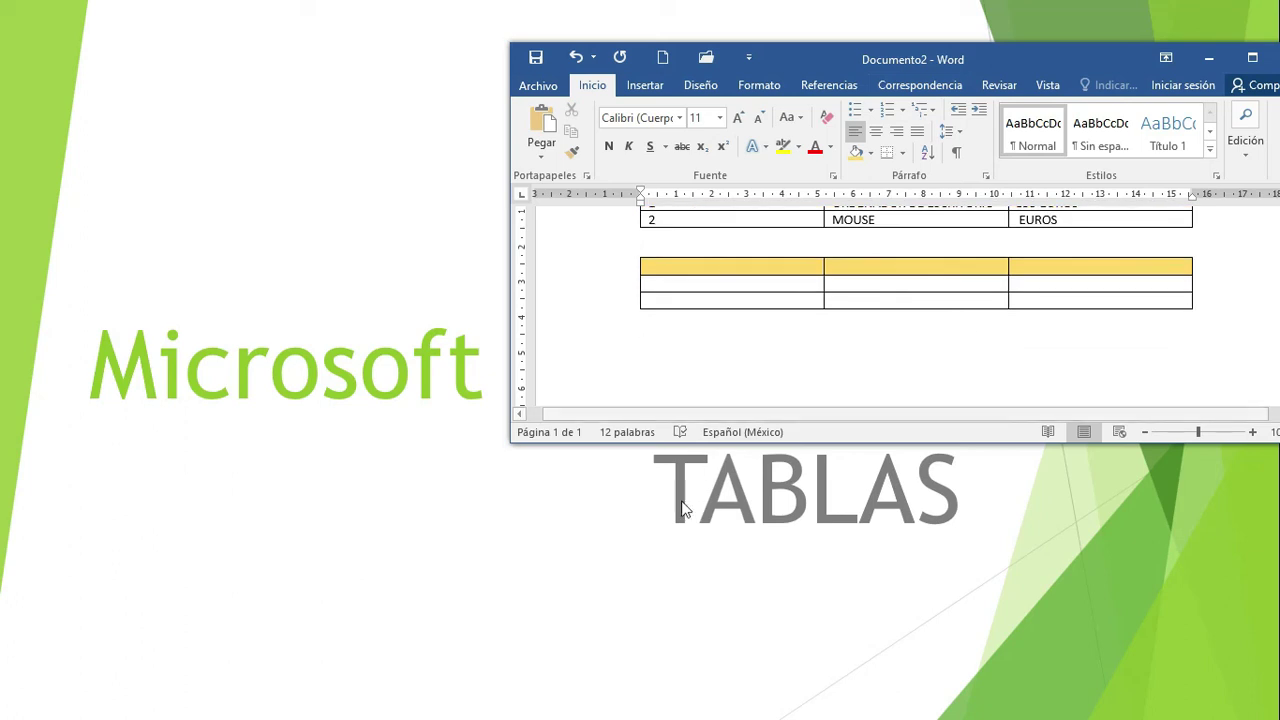
Return to the slideshow and advance it to slide 4, which explains Insertar Tabla and Dibujar Tabla.
click(680, 511)
scroll(680, 511, down, 4)
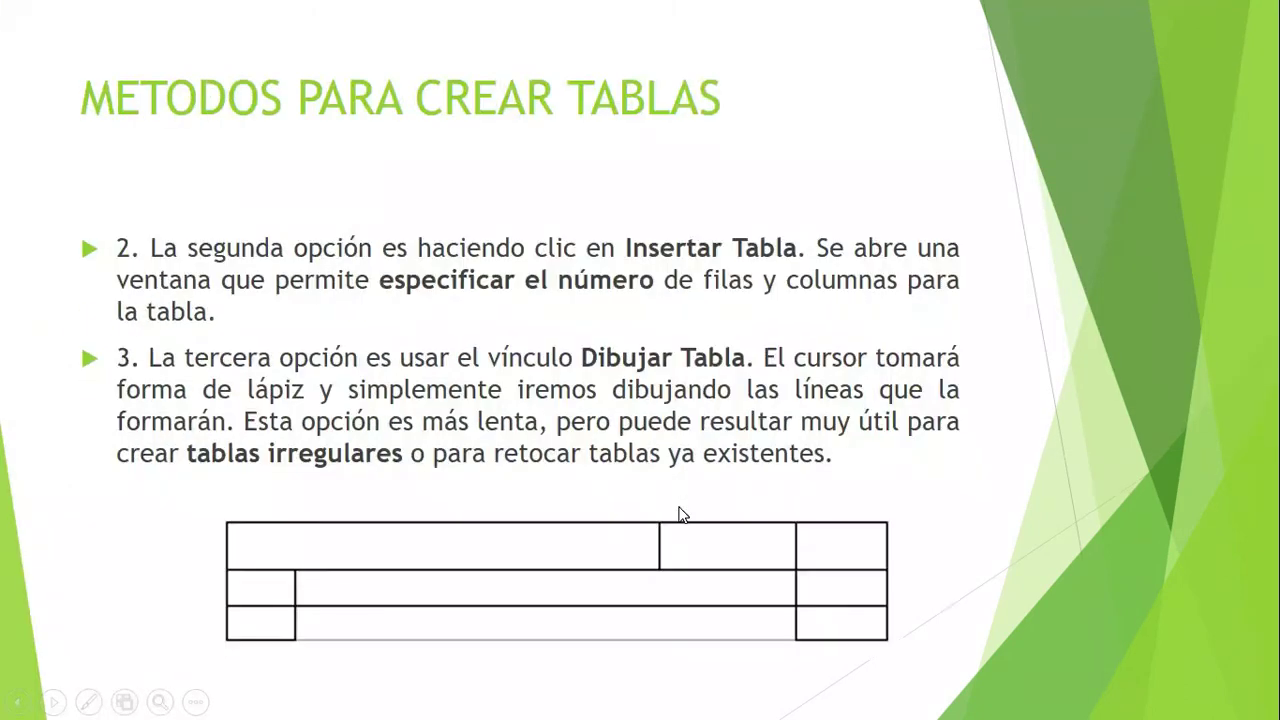
scroll(680, 511, up, 1)
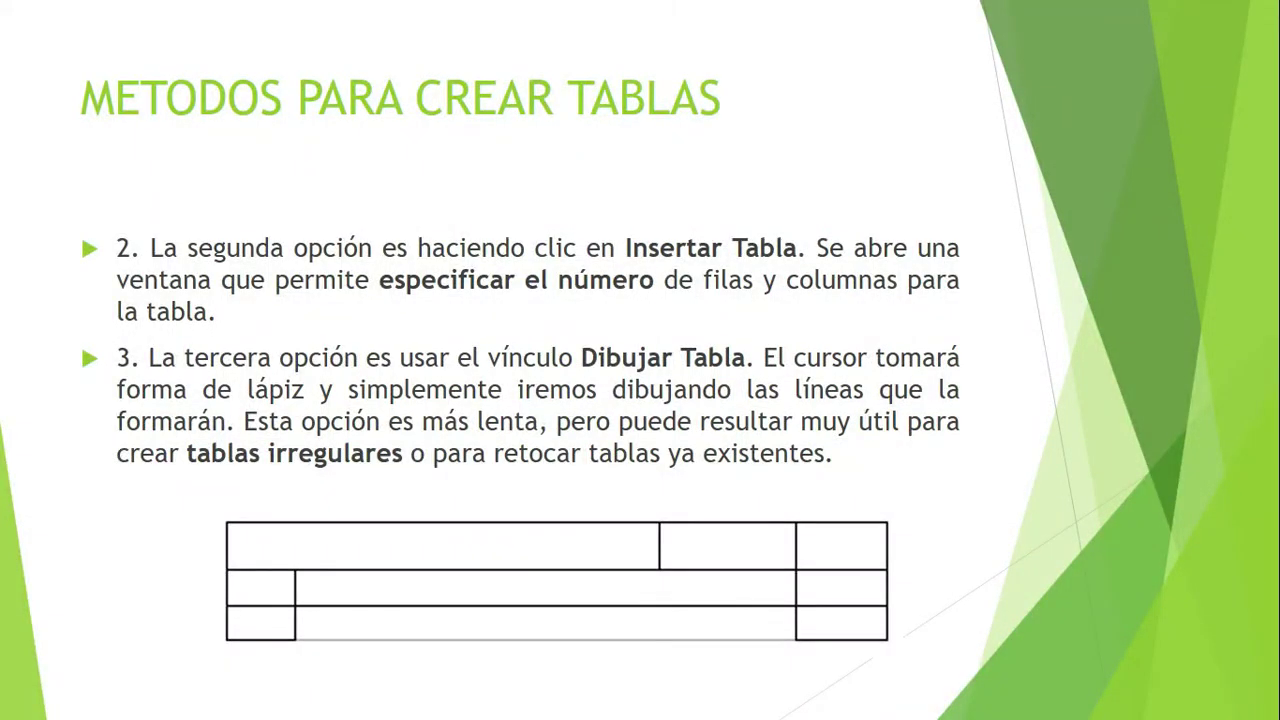
Bring Word in front of the slide, move its window above the irregular table image and make it slightly taller.
key(alt+Tab)
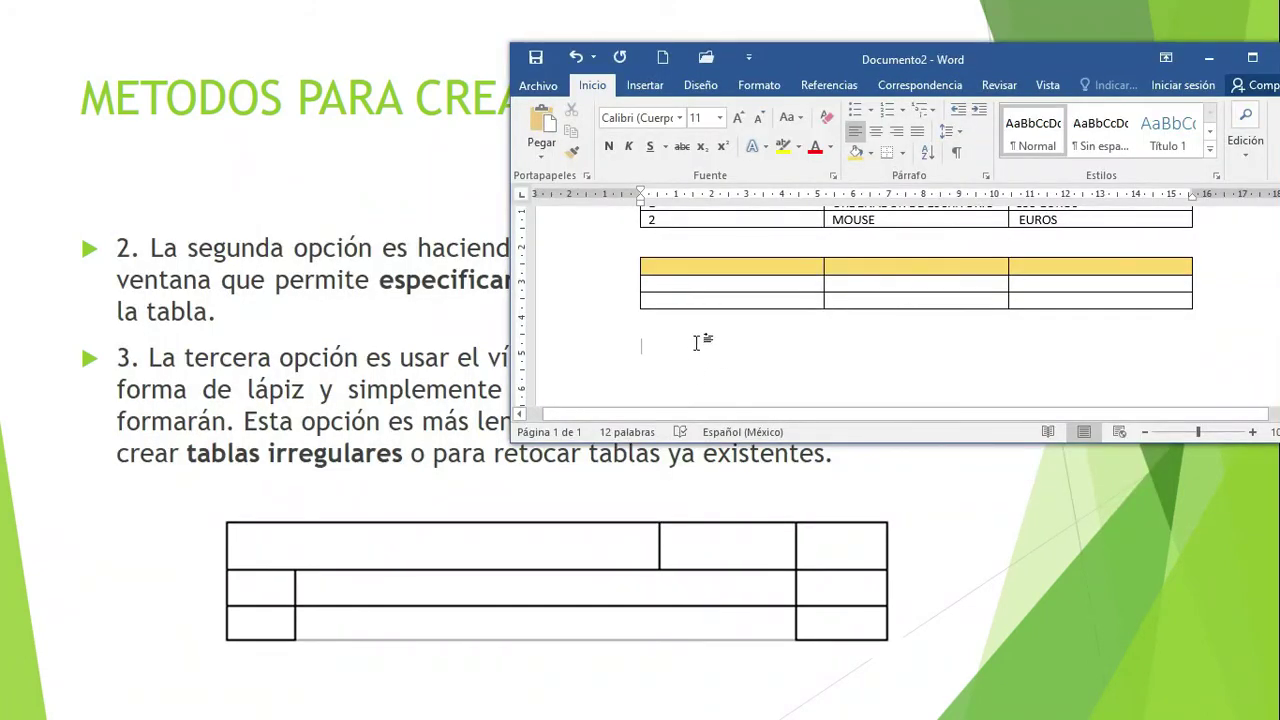
drag(929, 52, 761, 15)
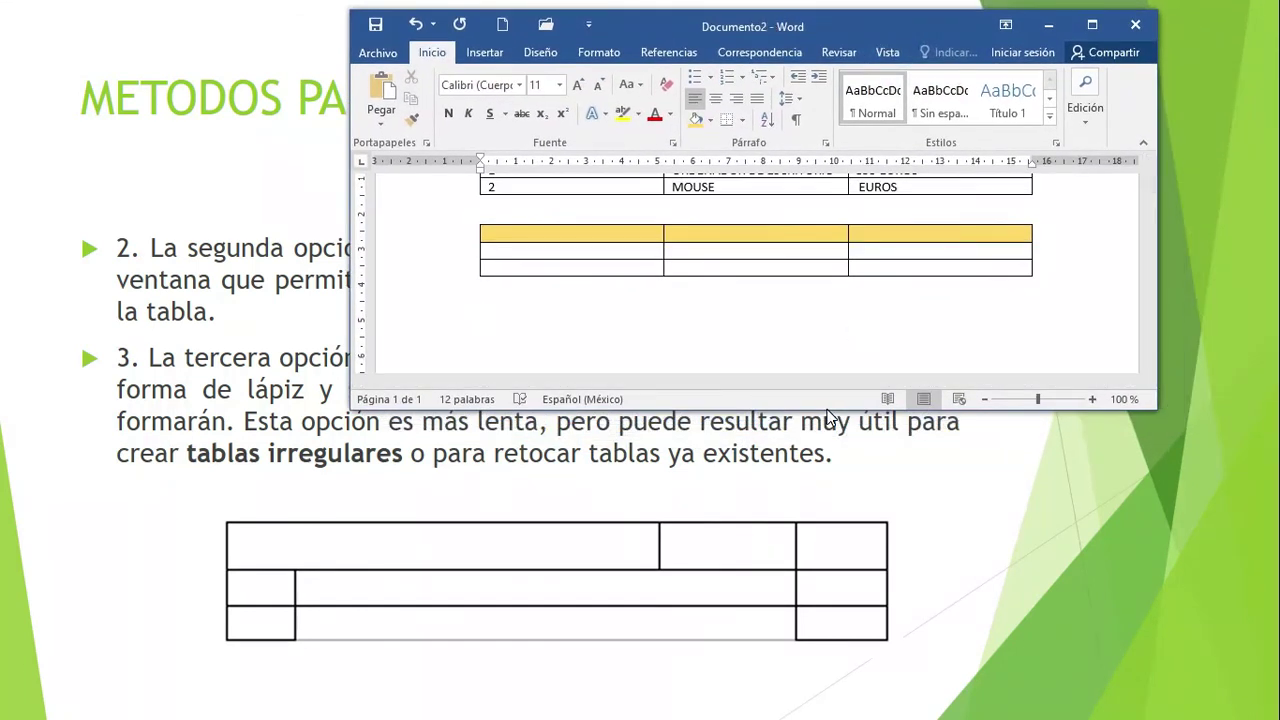
drag(827, 411, 823, 451)
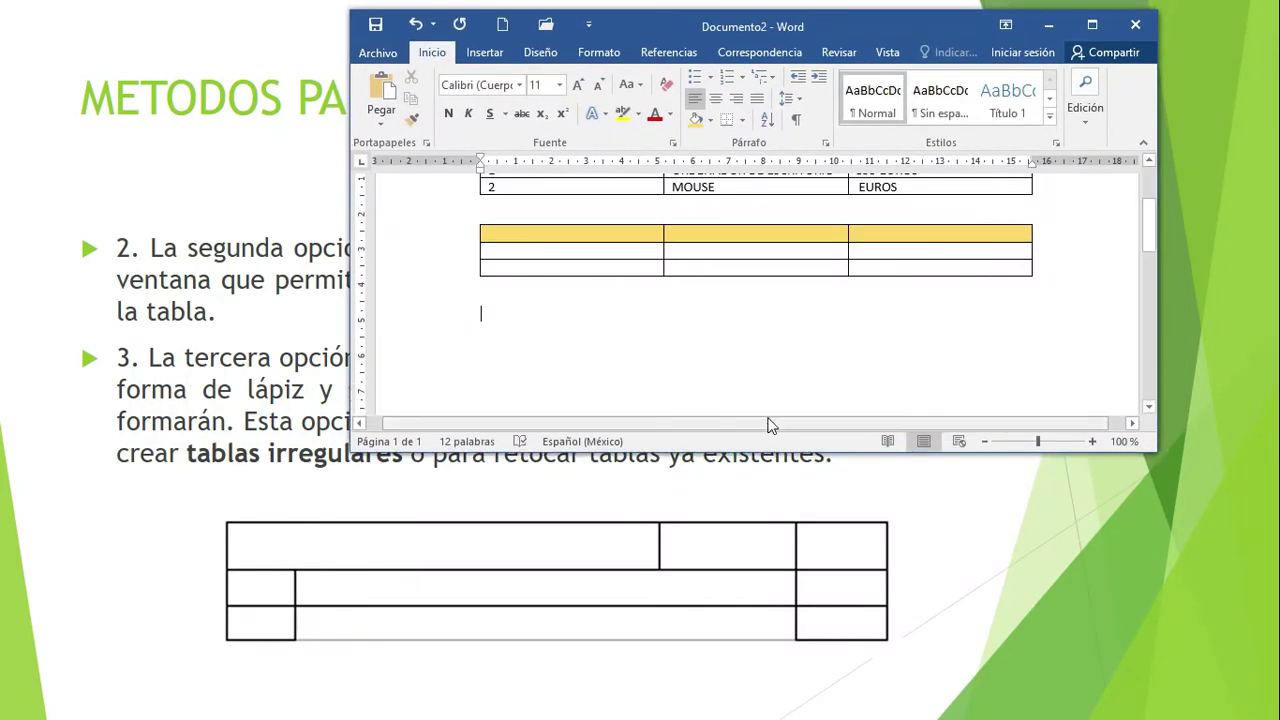
Draw a table outline about 15.7 cm wide and 2 cm high below the second table using Dibujar tabla.
click(496, 58)
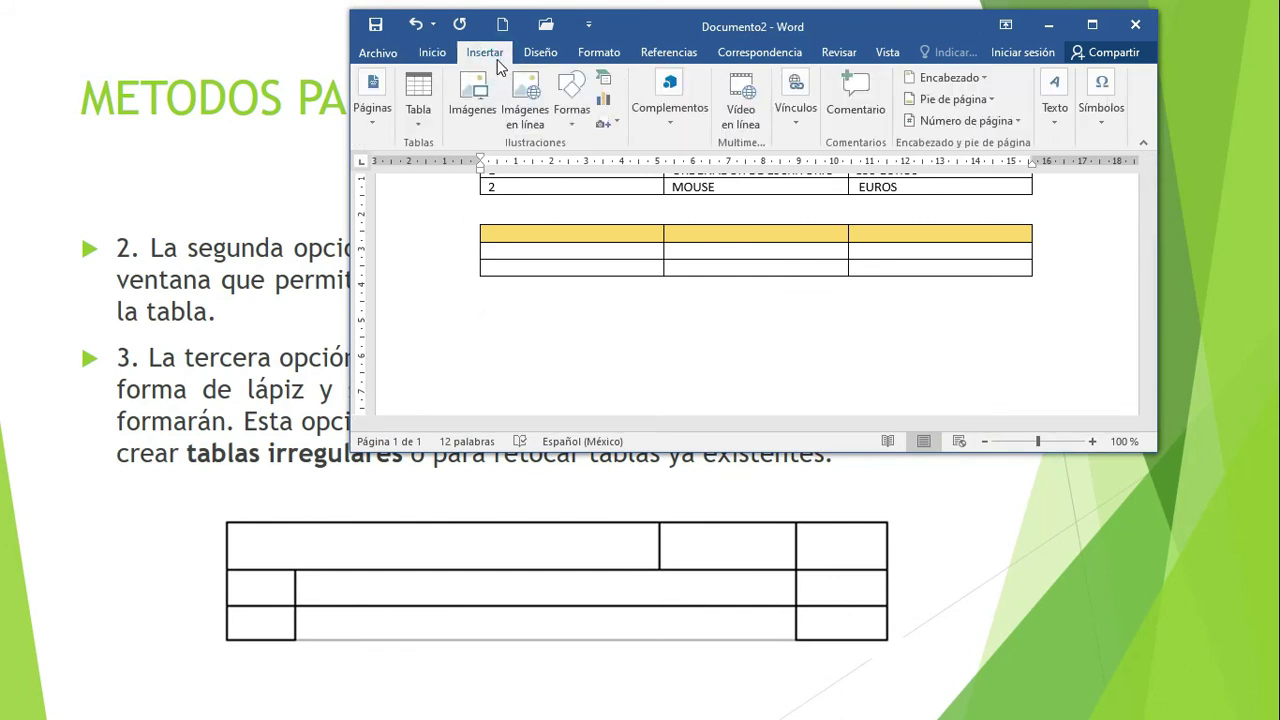
click(424, 124)
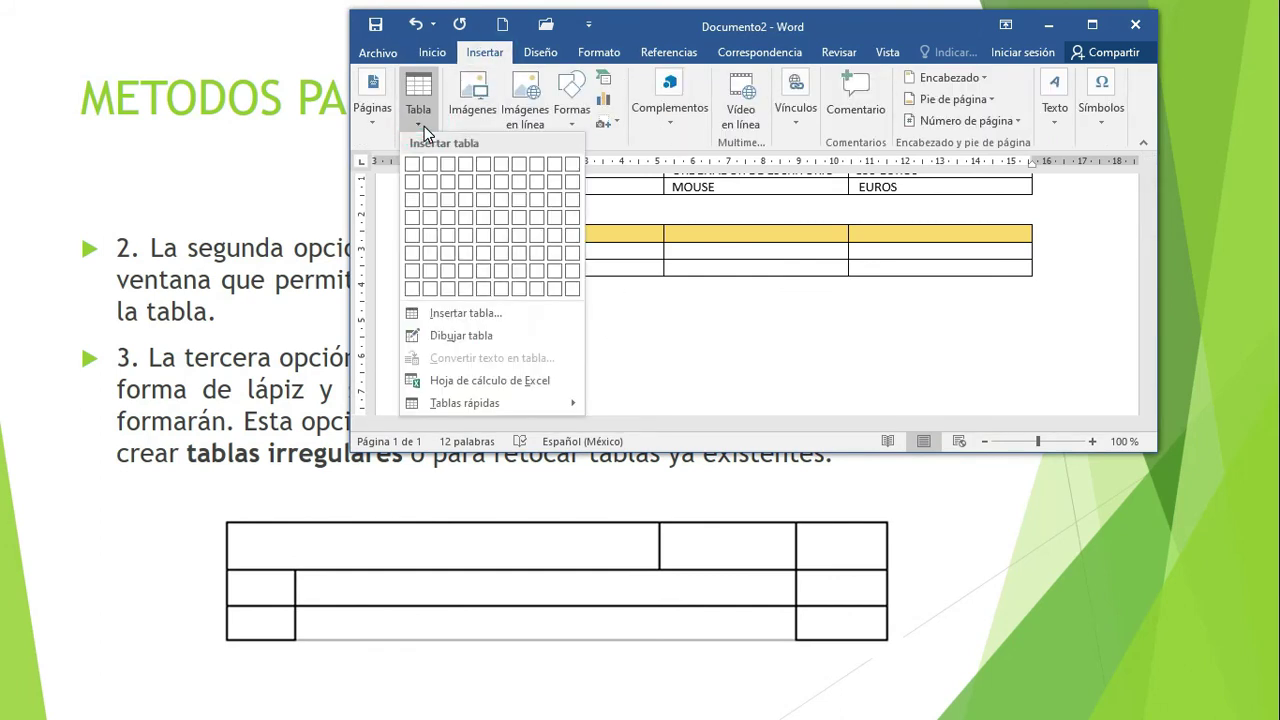
click(449, 347)
mouse_move(480, 310)
mouse_down()
mouse_move(541, 353)
mouse_move(1037, 380)
mouse_up()
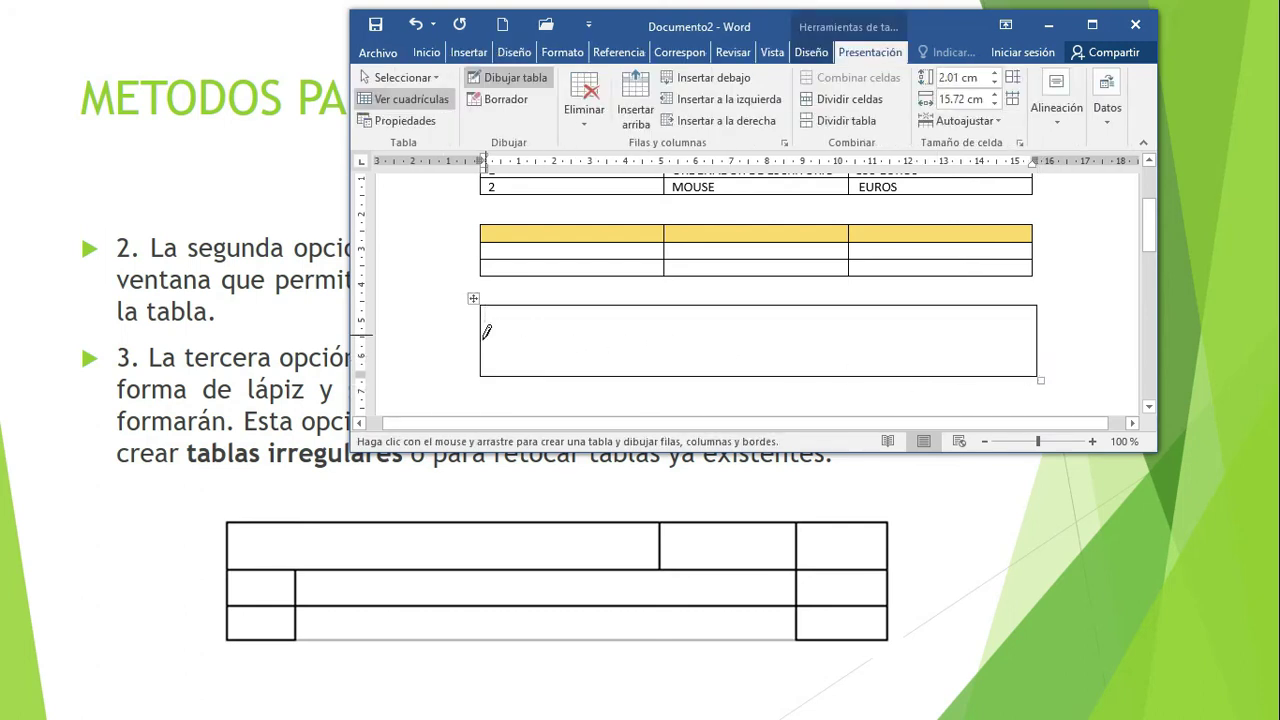
Split the drawn table into two equal rows and divide the upper row at about two thirds of its width.
drag(486, 341, 888, 341)
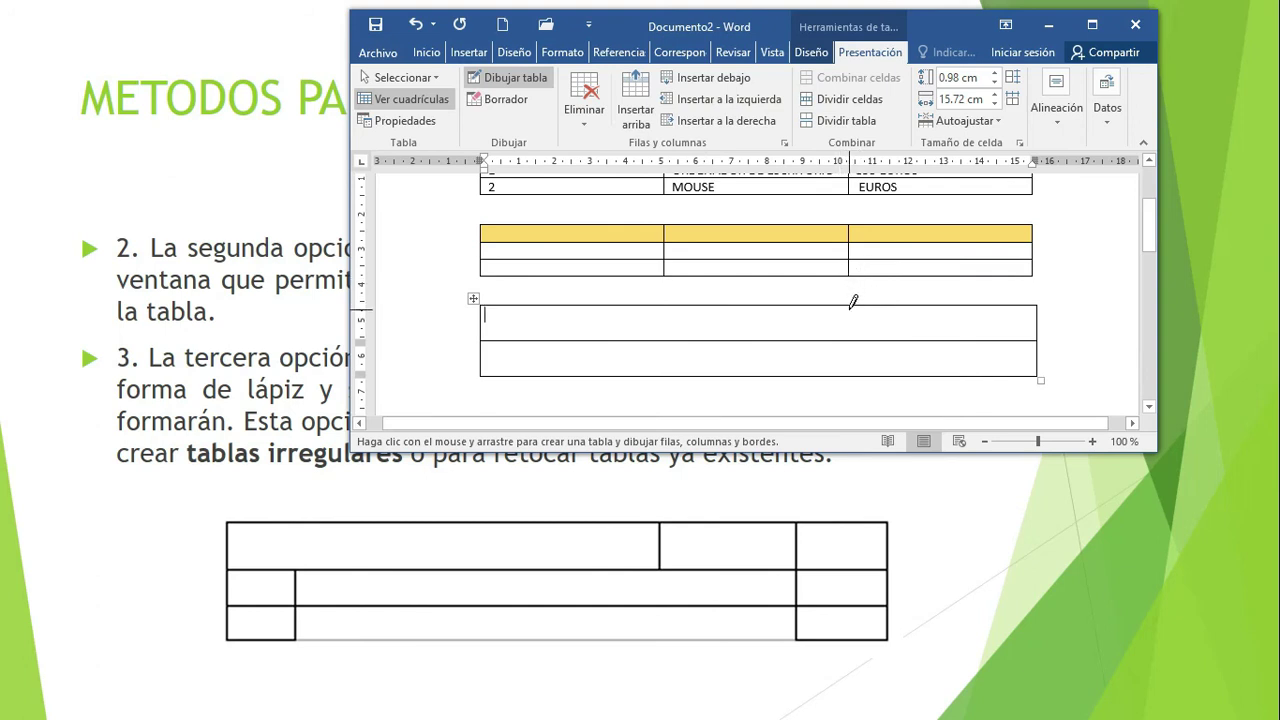
drag(851, 299, 856, 349)
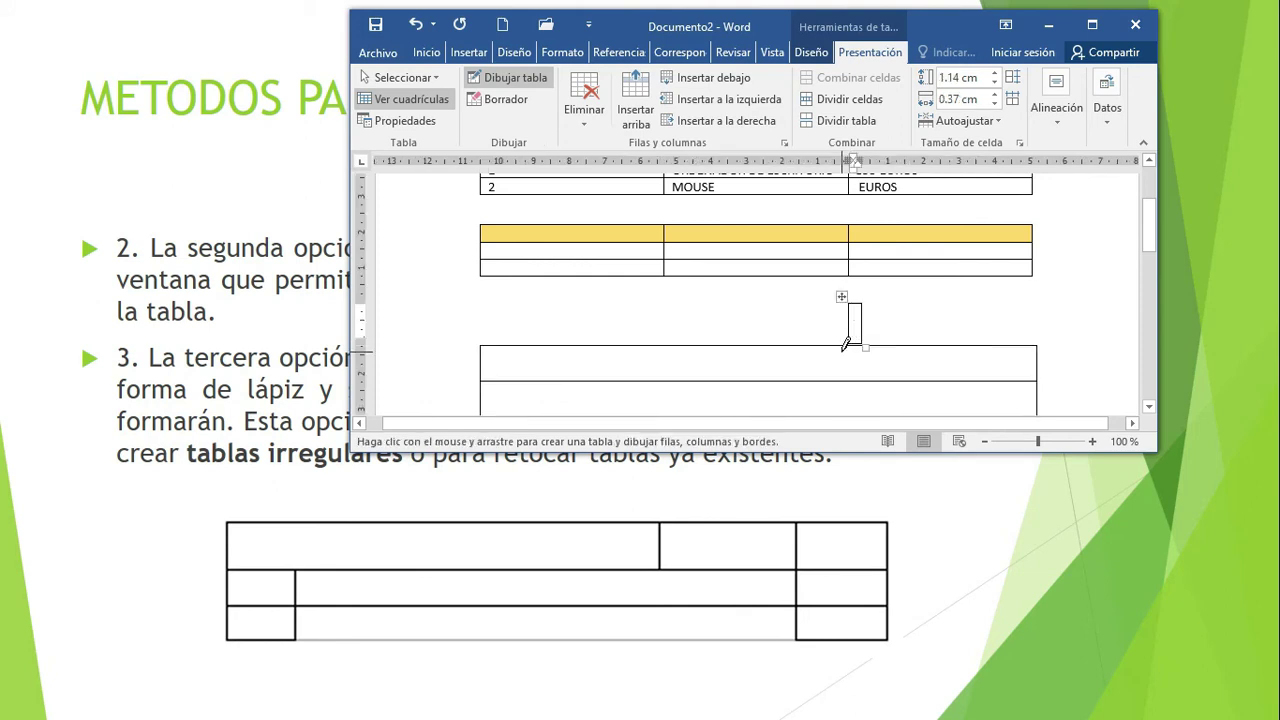
key(ctrl+z)
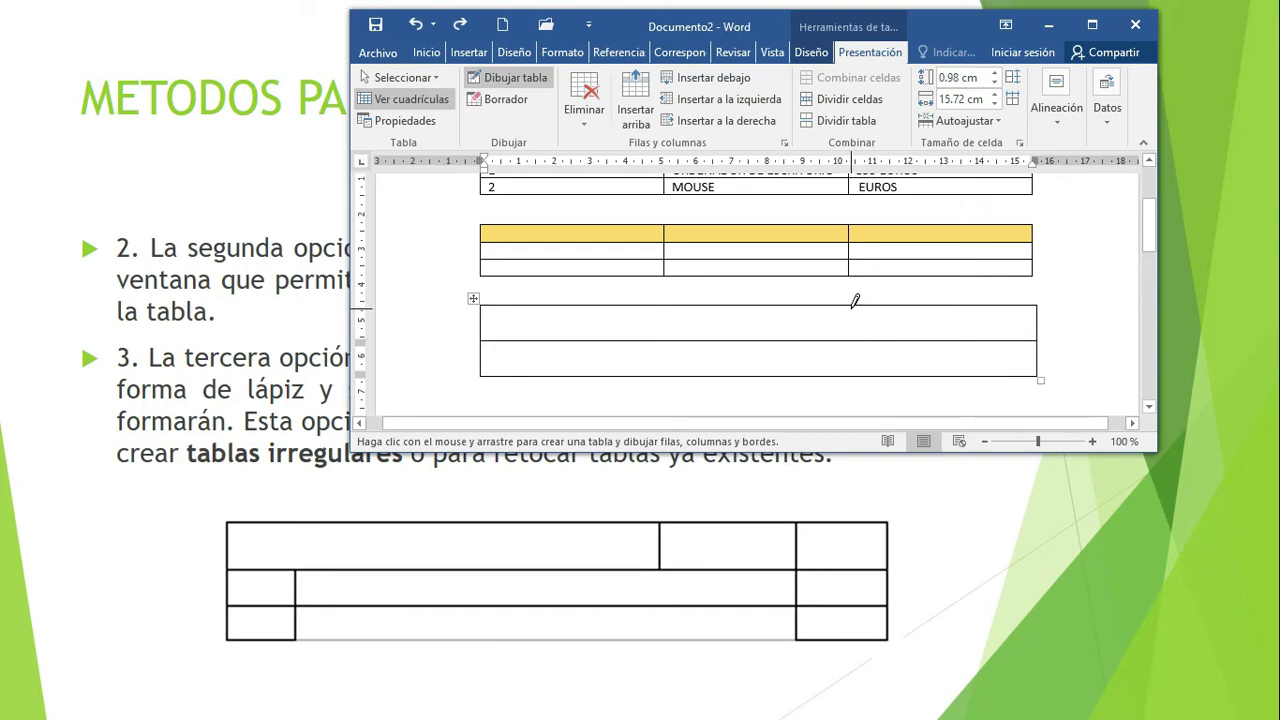
drag(851, 302, 855, 320)
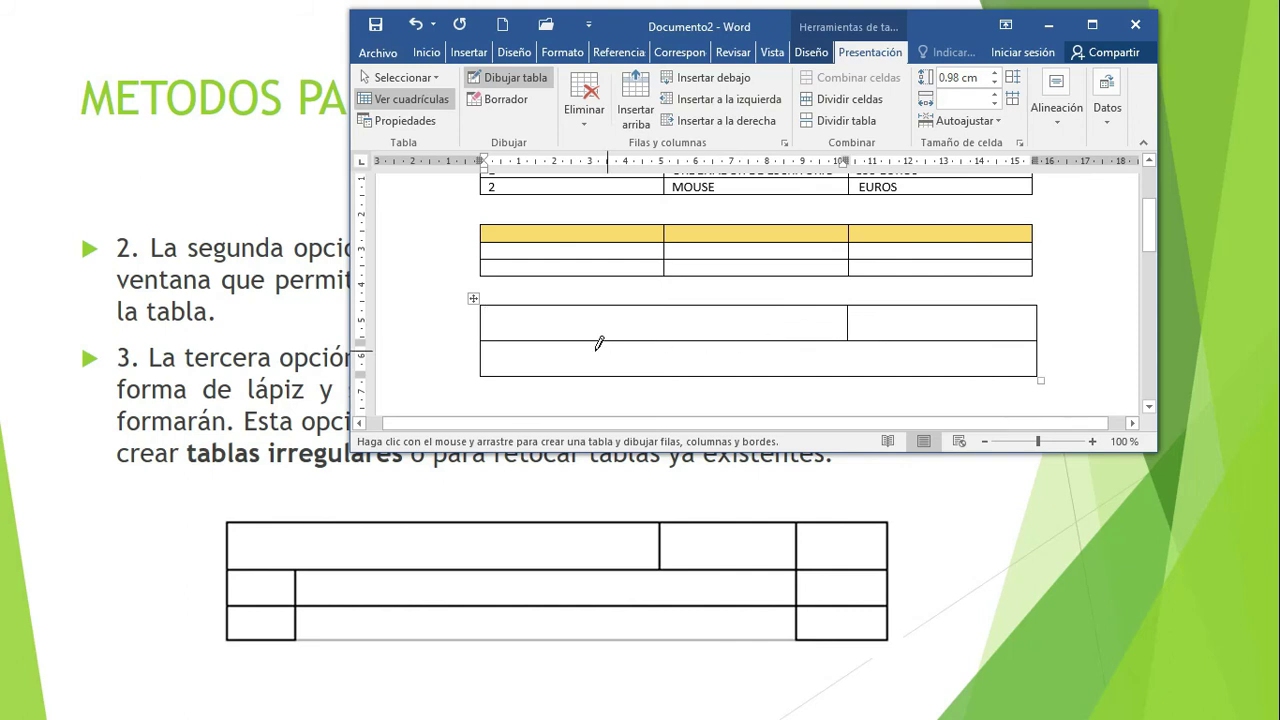
mouse_move(480, 340)
mouse_down()
mouse_move(509, 357)
mouse_move(526, 392)
mouse_move(560, 340)
mouse_move(550, 407)
mouse_up()
scroll(540, 388, down, 1)
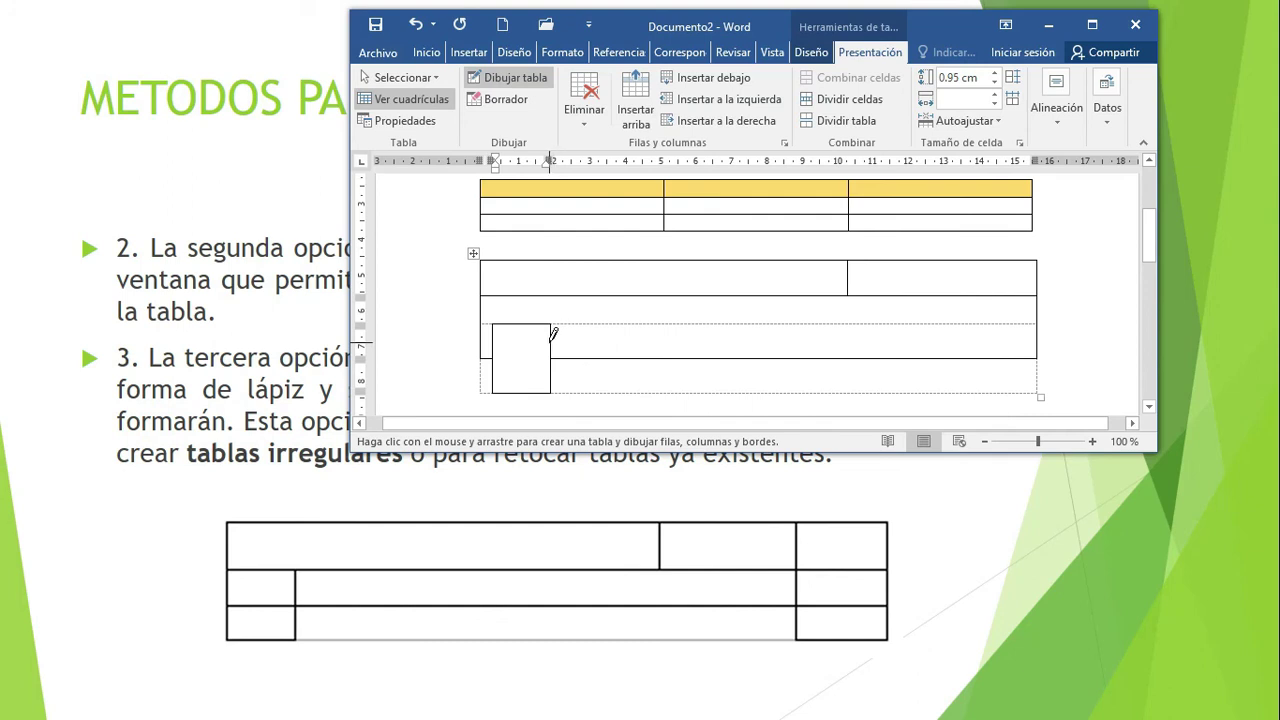
key(ctrl+z)
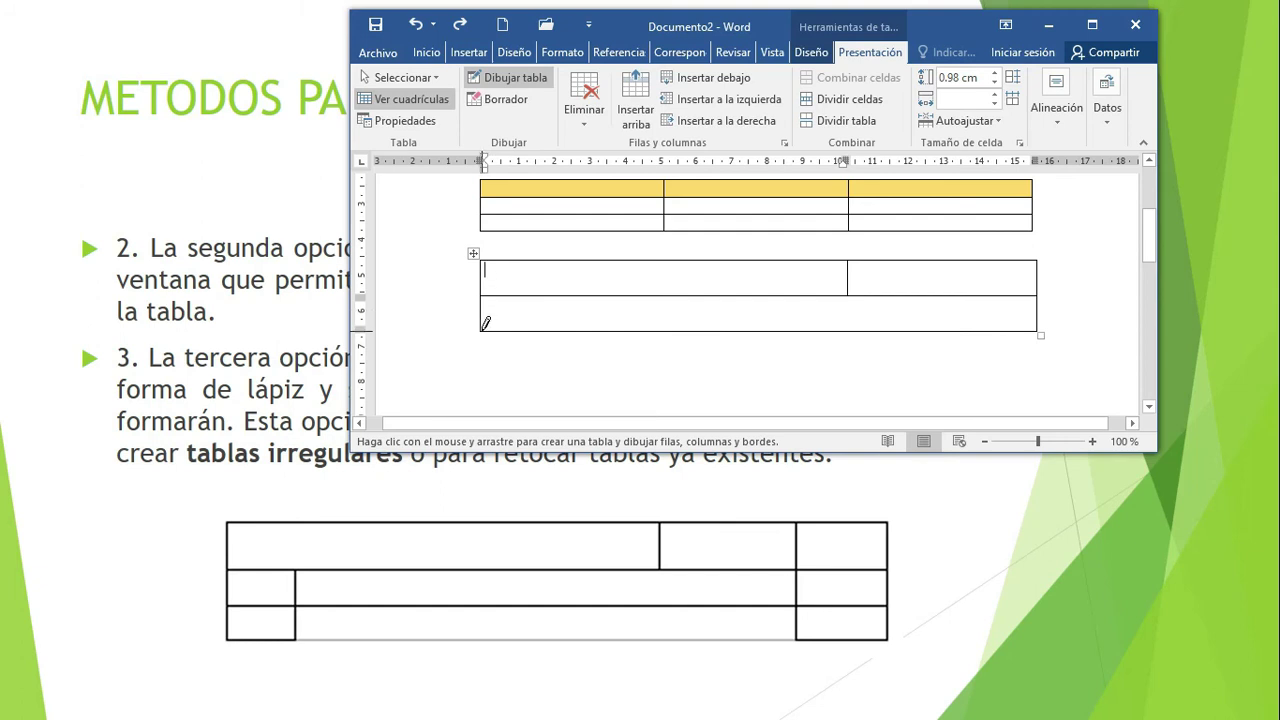
Add a third row about 1.1 cm high, dividing the lower two rows near the left edge and all three near the right edge.
mouse_move(482, 330)
mouse_down()
mouse_move(643, 366)
mouse_move(1040, 366)
mouse_up()
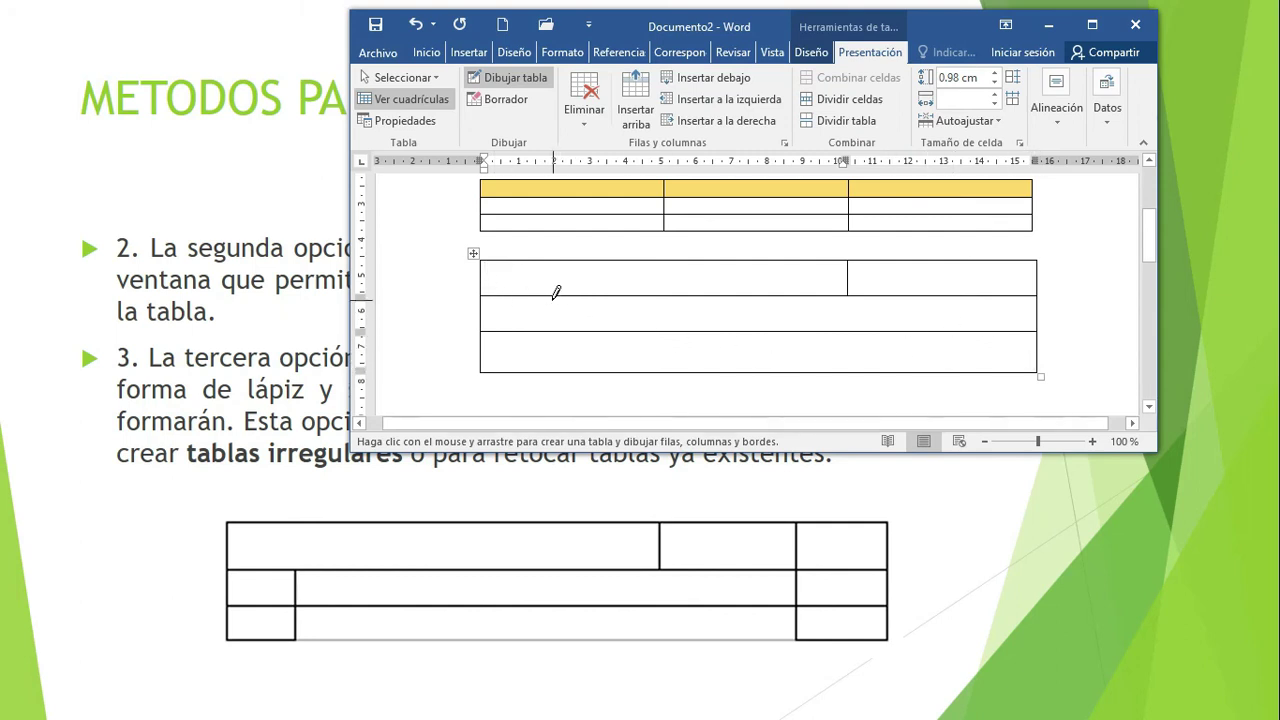
drag(552, 299, 553, 345)
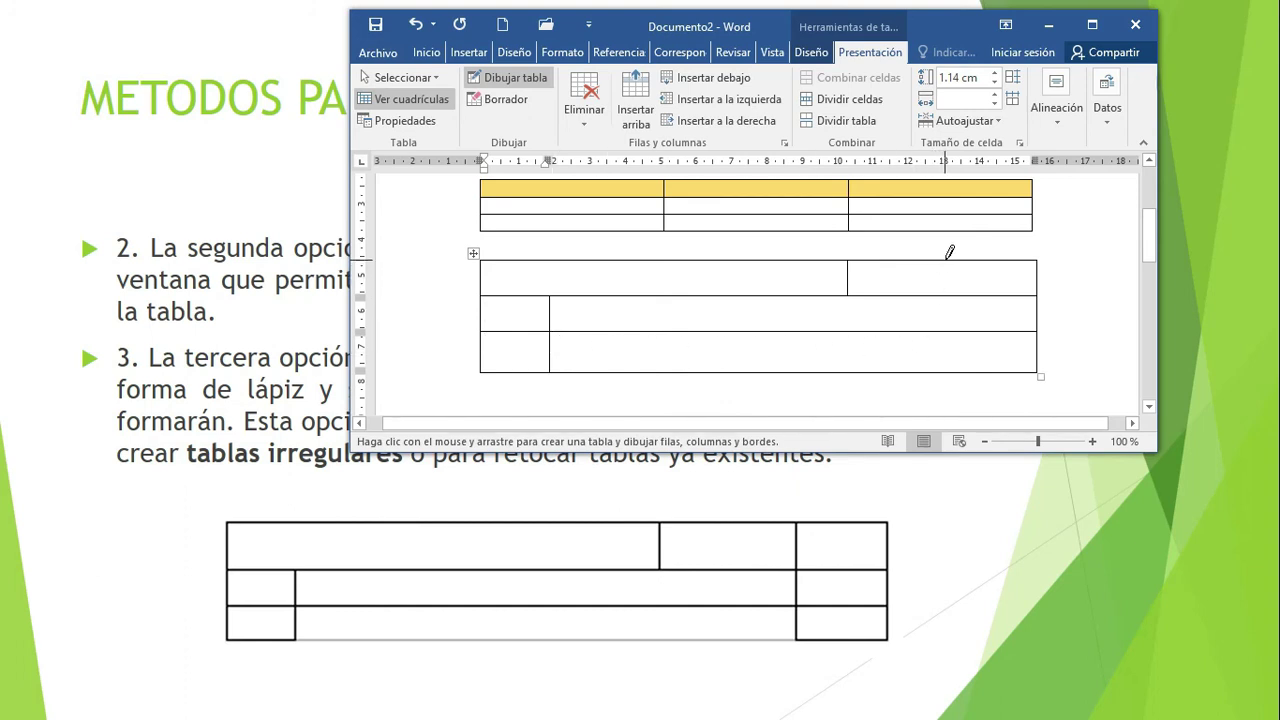
drag(947, 258, 960, 344)
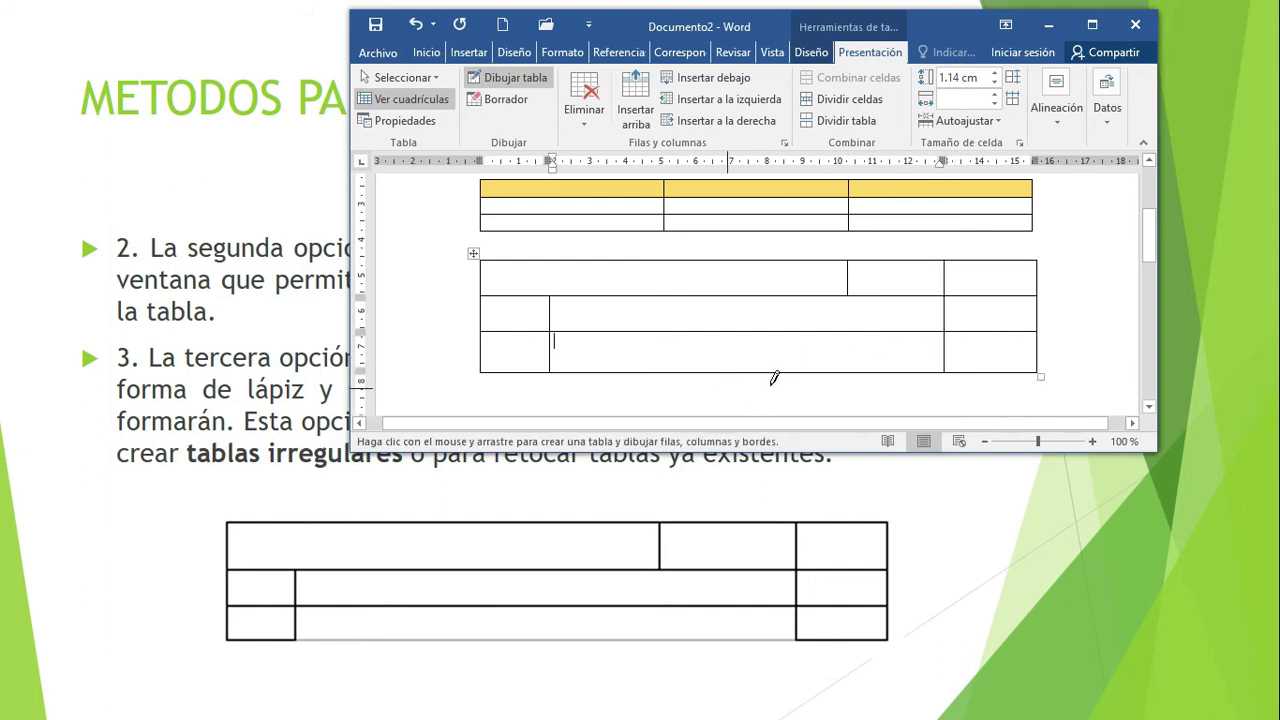
Erase the bottom border of the wide middle cell in the third row and maximize the Word window.
click(522, 99)
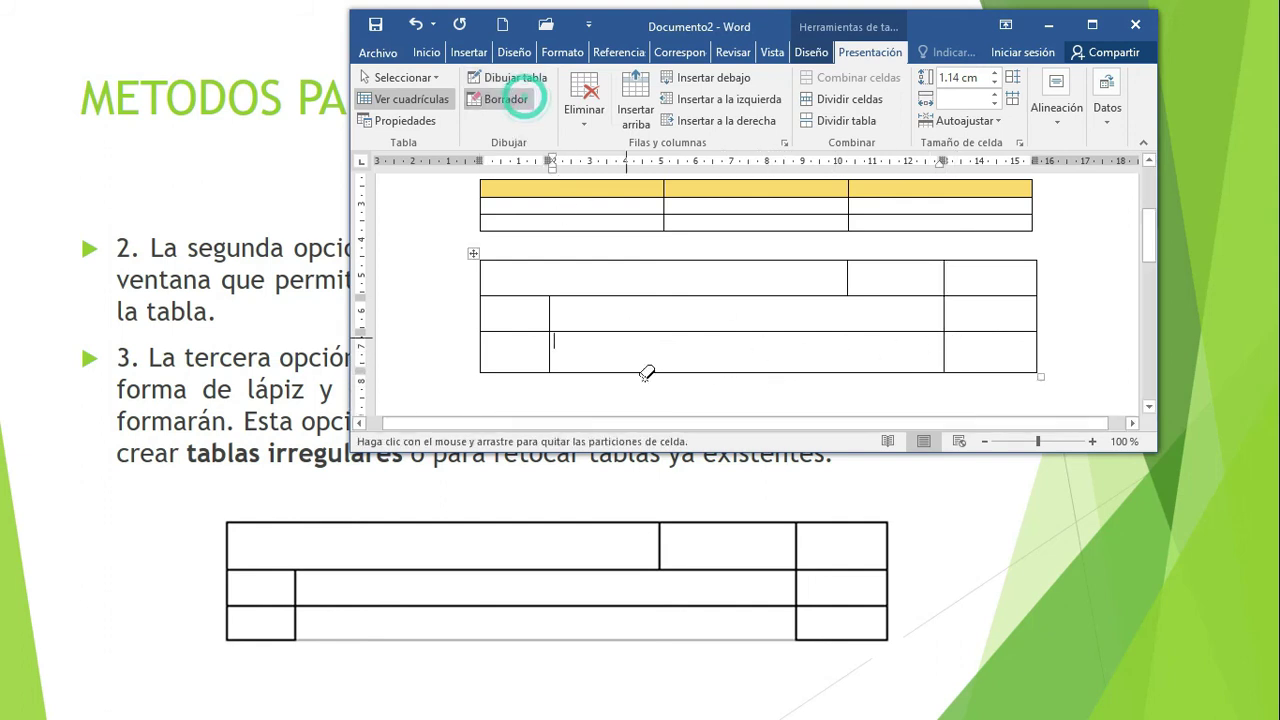
click(707, 370)
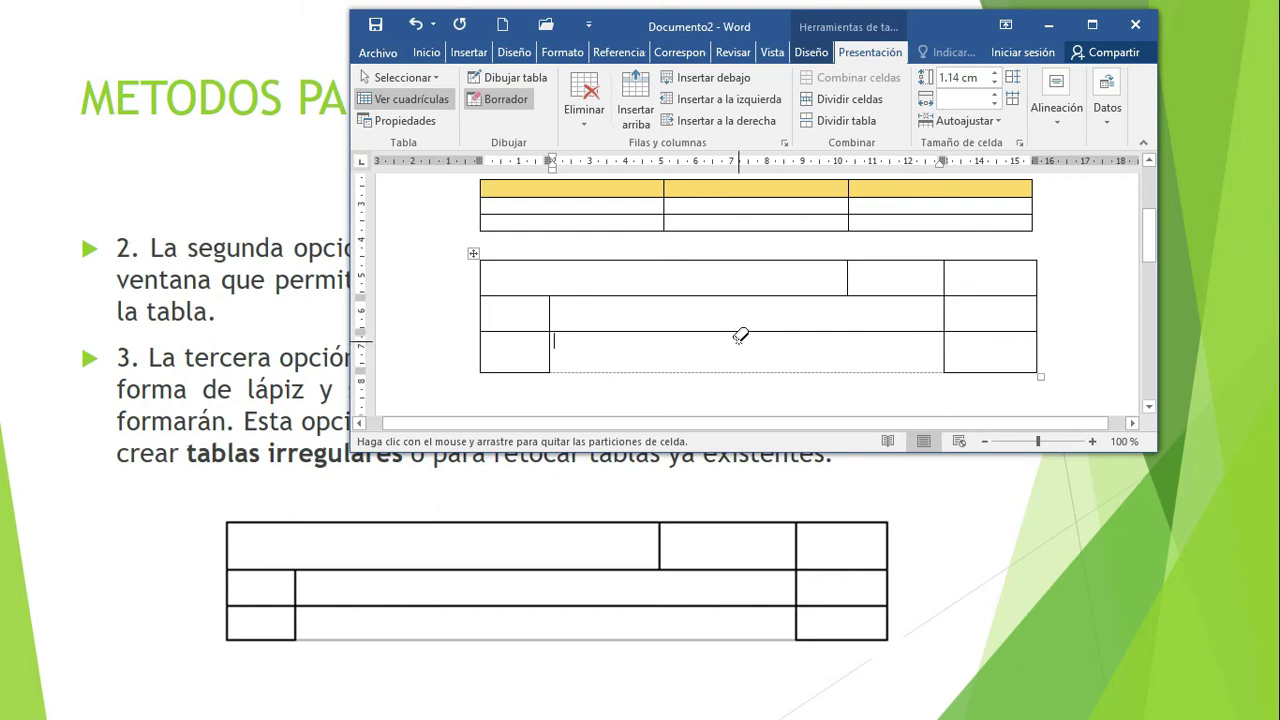
click(1092, 24)
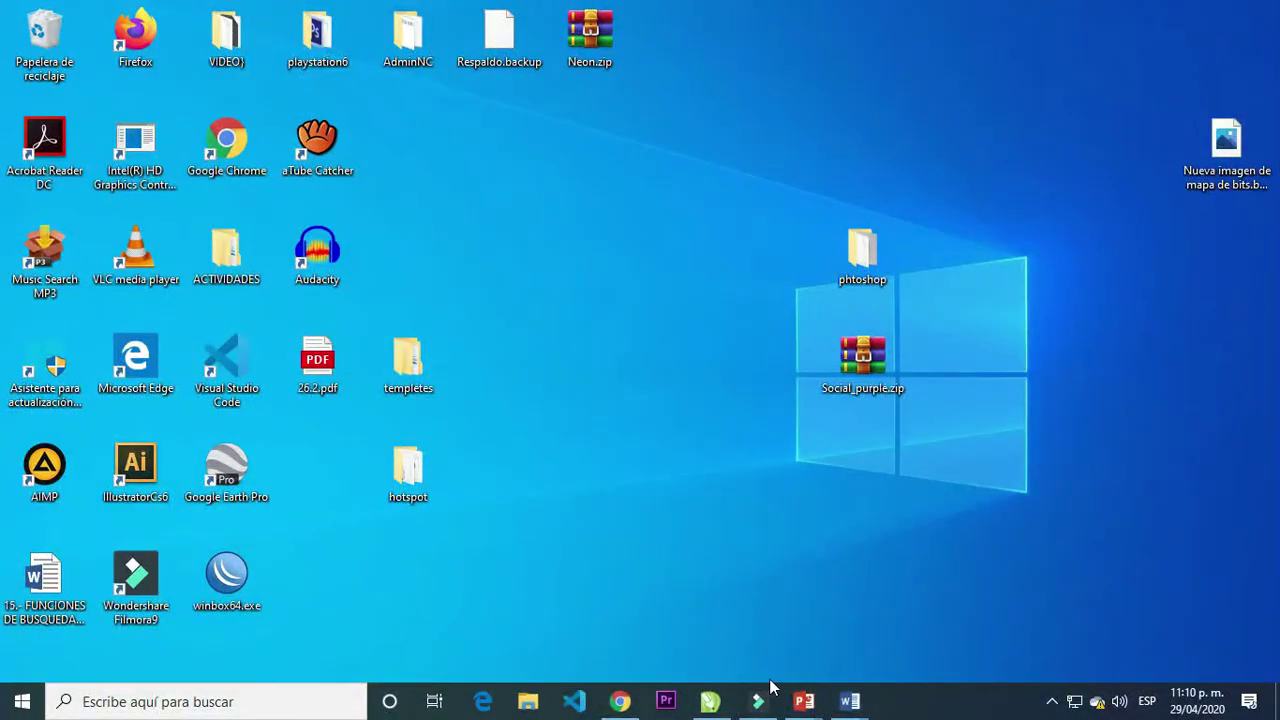
Switch to the slideshow to check the slide on Dibujar Tabla and return to the Word document.
mouse_move(806, 701)
click(840, 635)
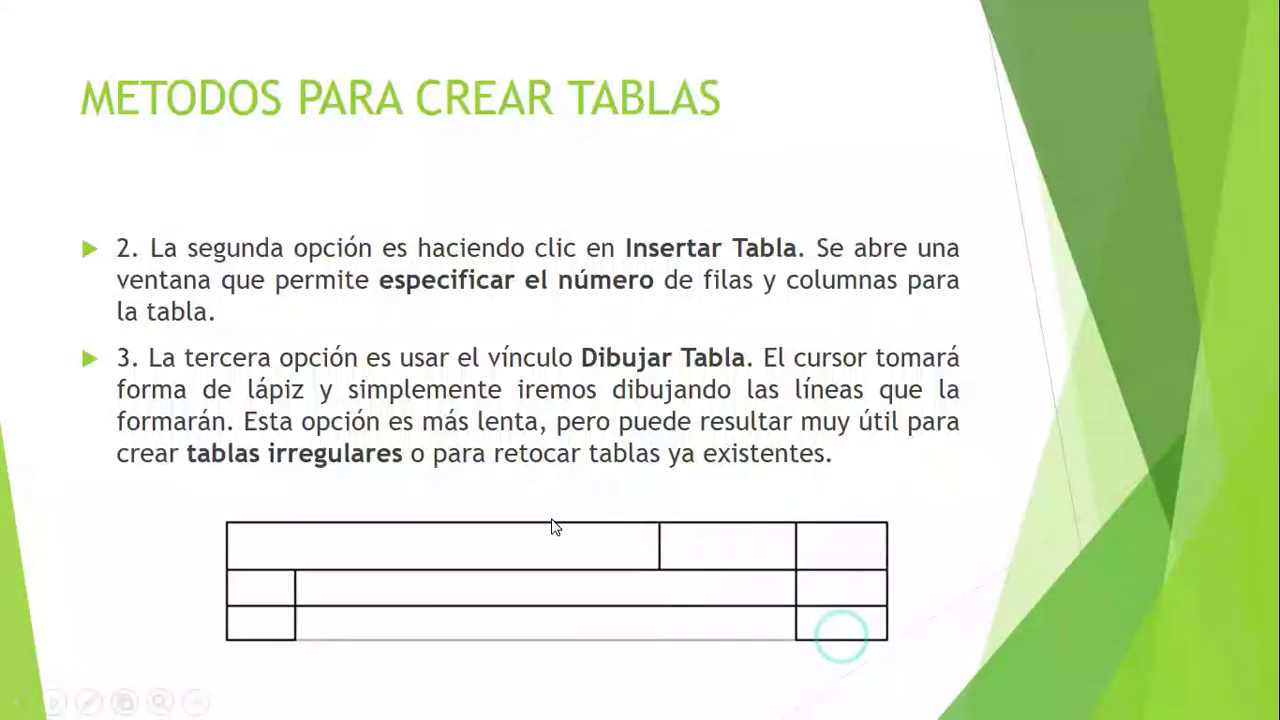
scroll(551, 520, down, 1)
scroll(551, 520, up, 1)
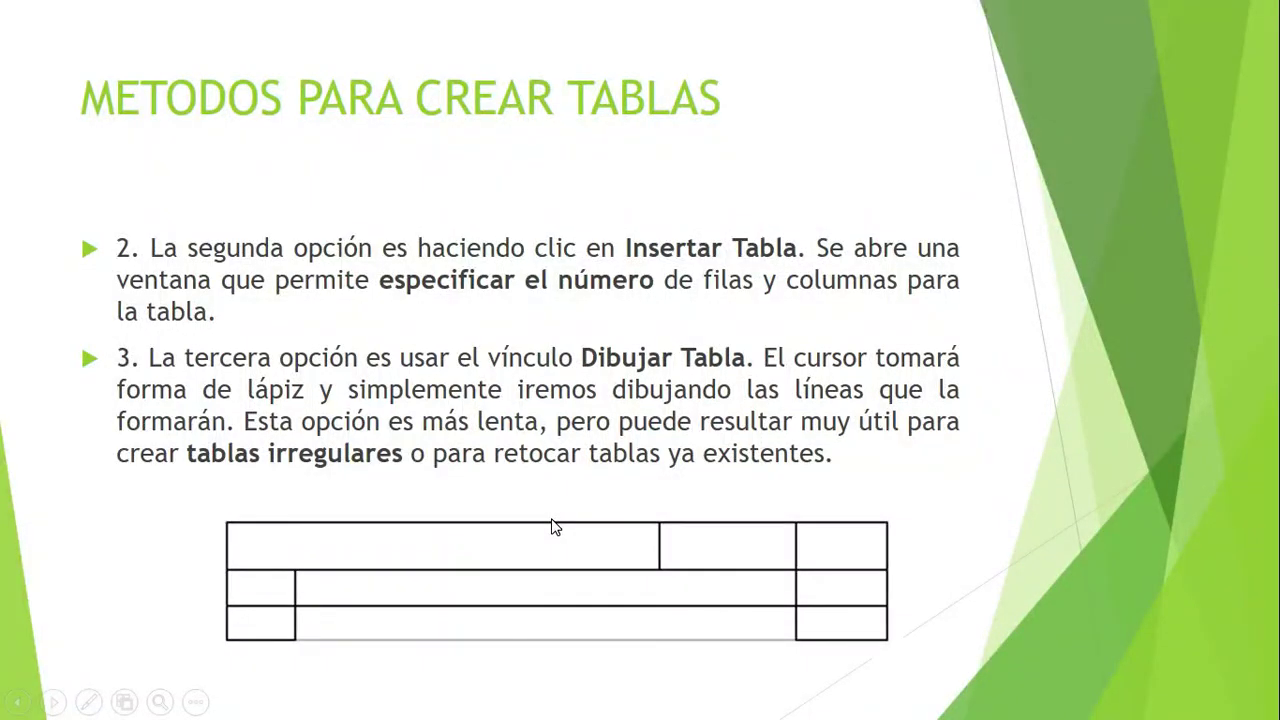
key(super+d)
click(846, 701)
click(895, 661)
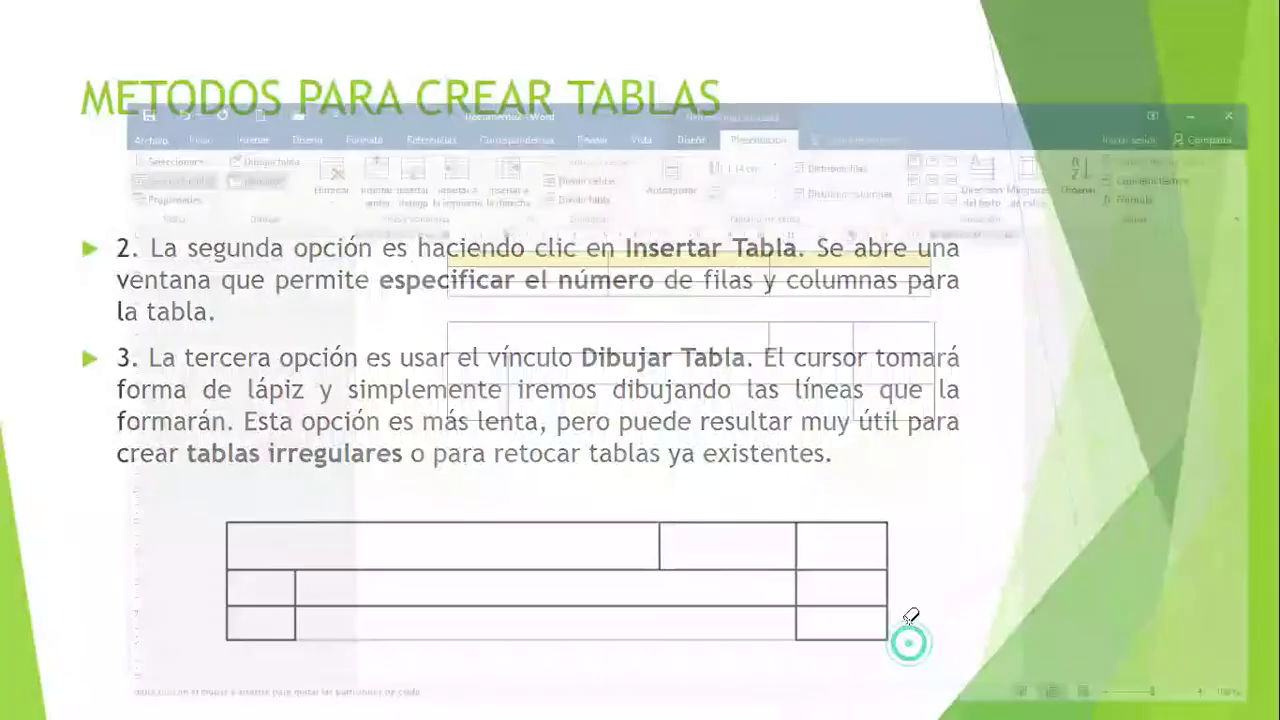
Review the table creation options and place the cursor on the blank line below the drawn table.
click(160, 44)
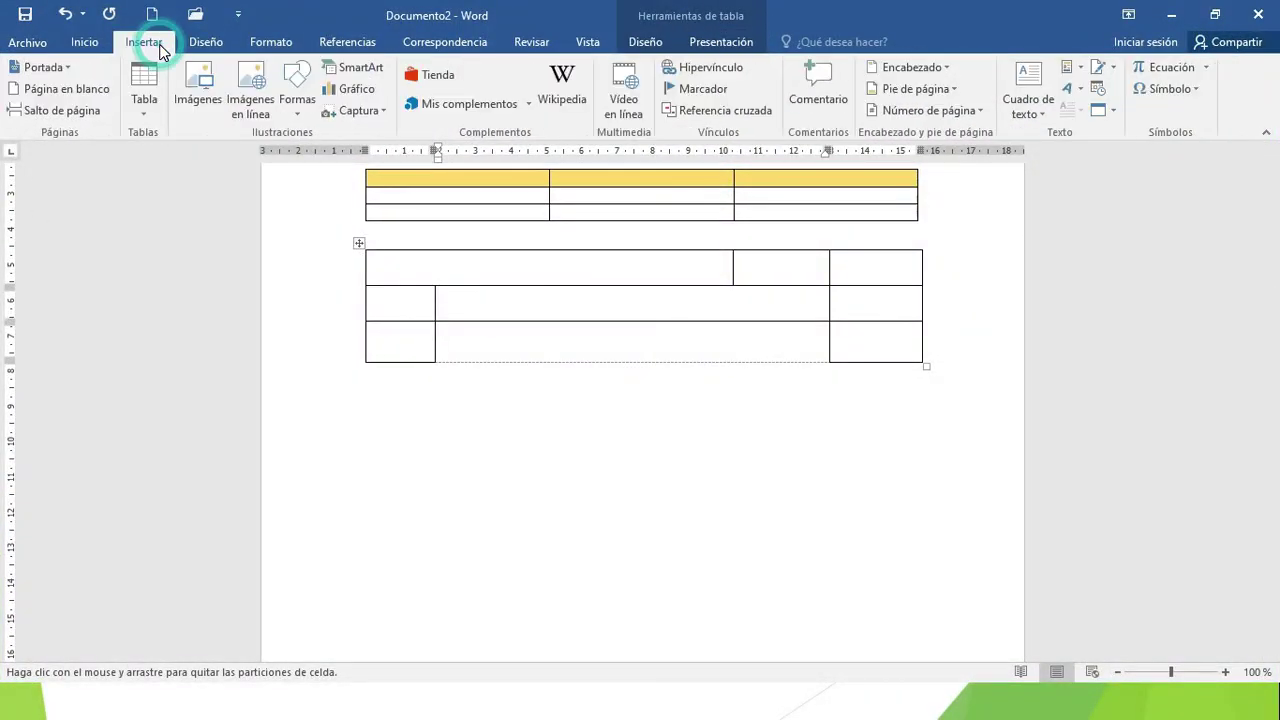
click(135, 112)
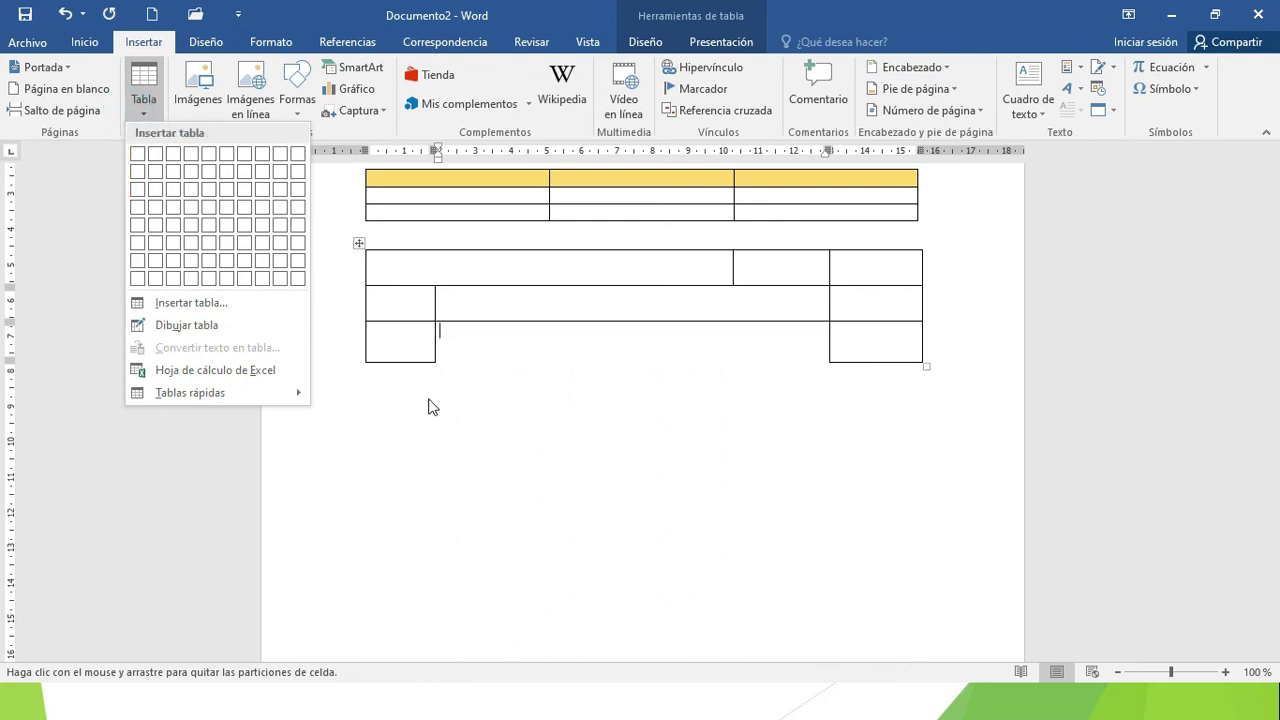
click(406, 429)
click(371, 422)
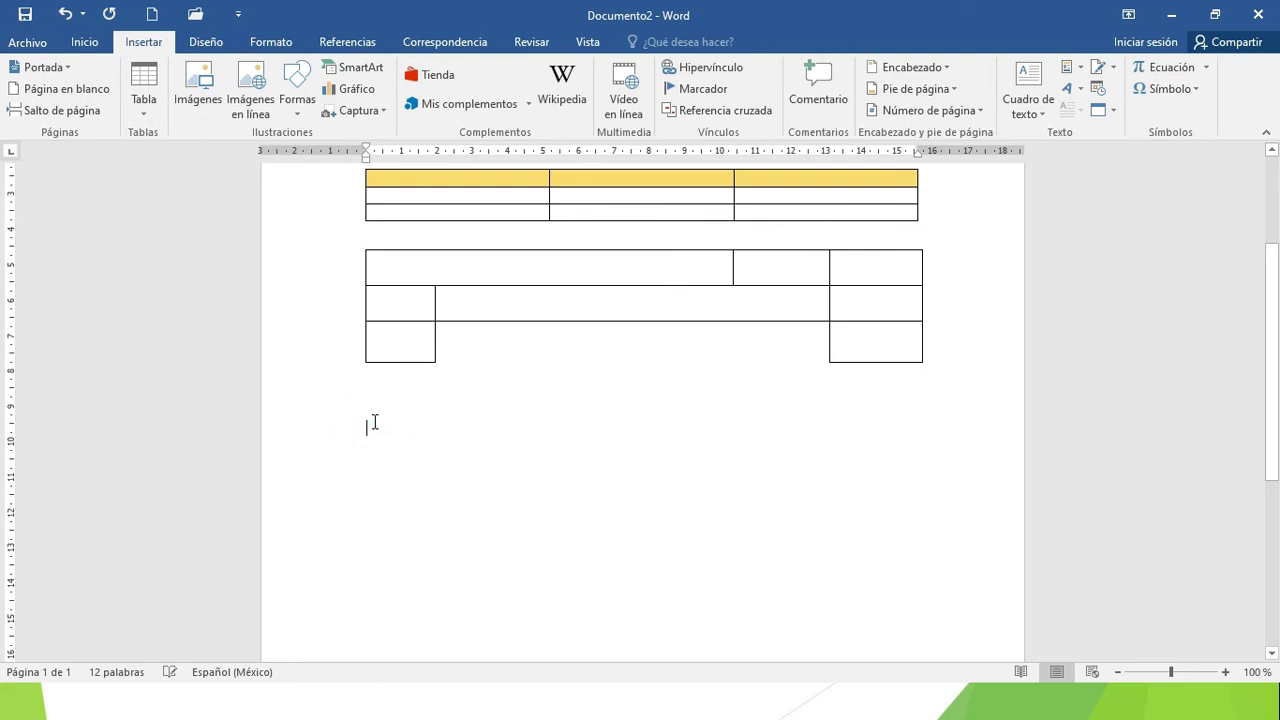
Examine the size and autofit settings in the Insertar tabla dialog and close it without inserting a table.
click(137, 107)
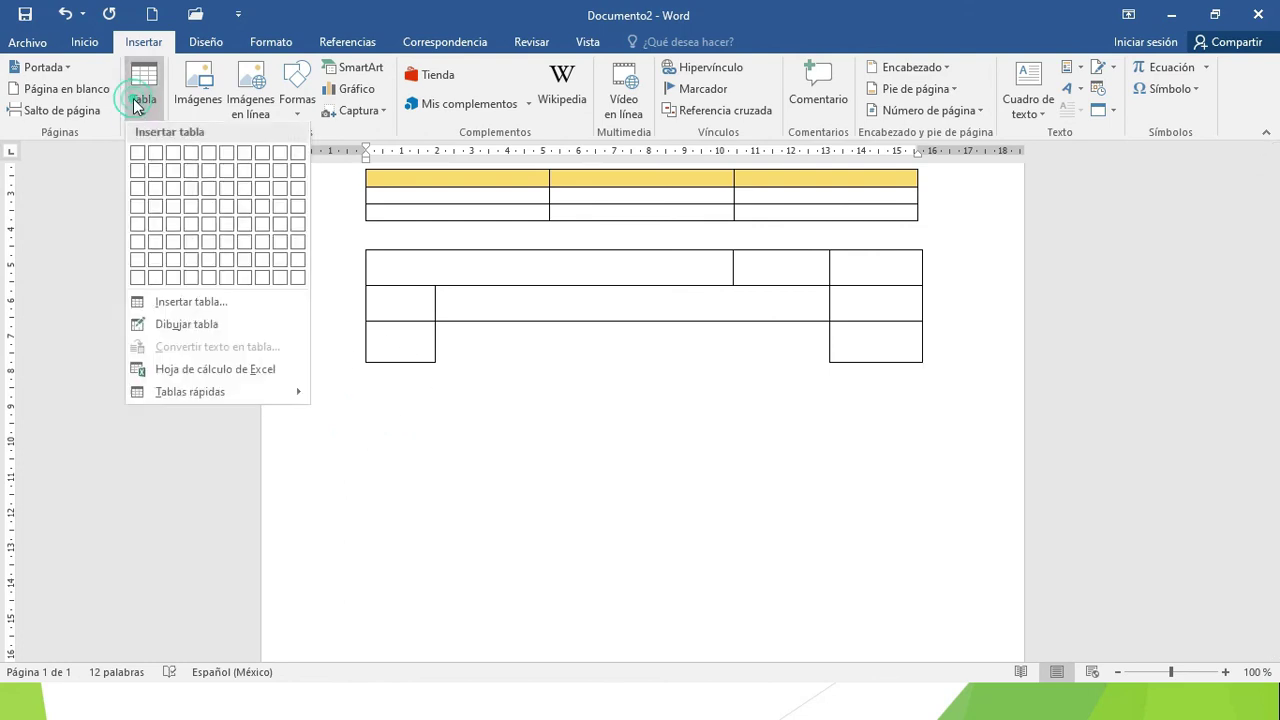
click(219, 310)
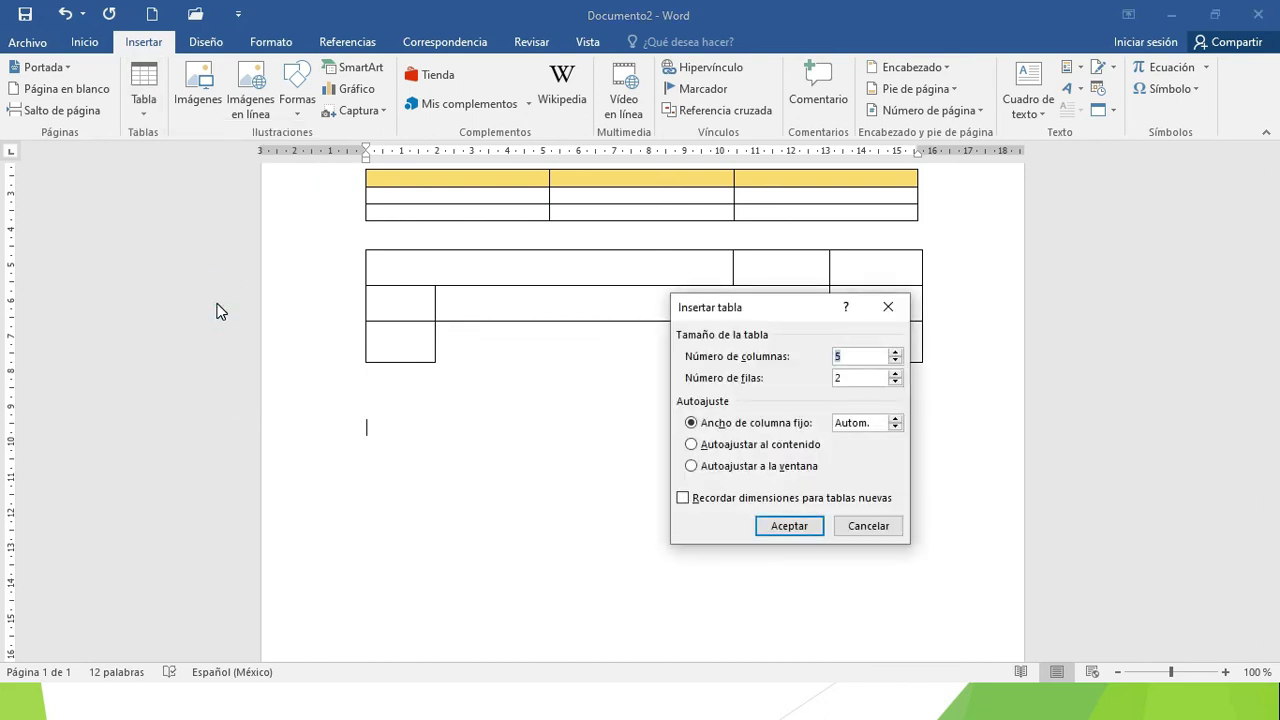
click(861, 355)
click(888, 307)
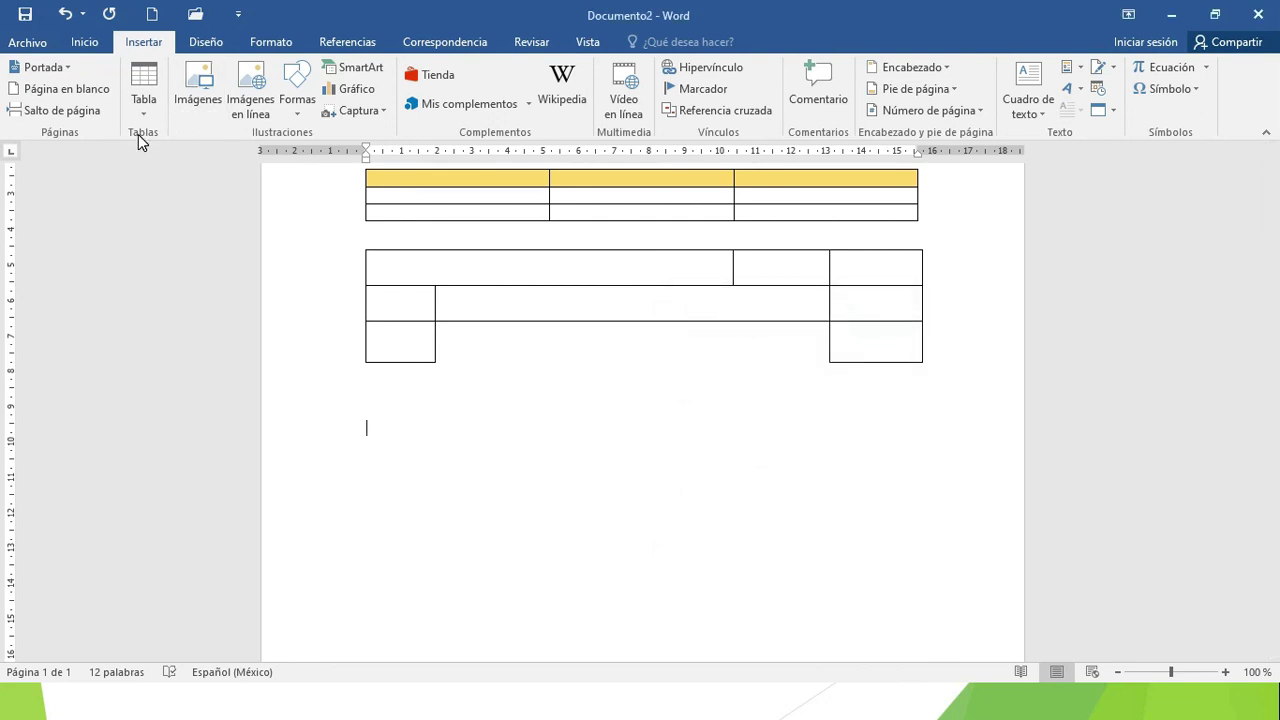
Insert the built-in Matriz quick table from Tablas rápidas on the blank line below the drawn table.
click(143, 110)
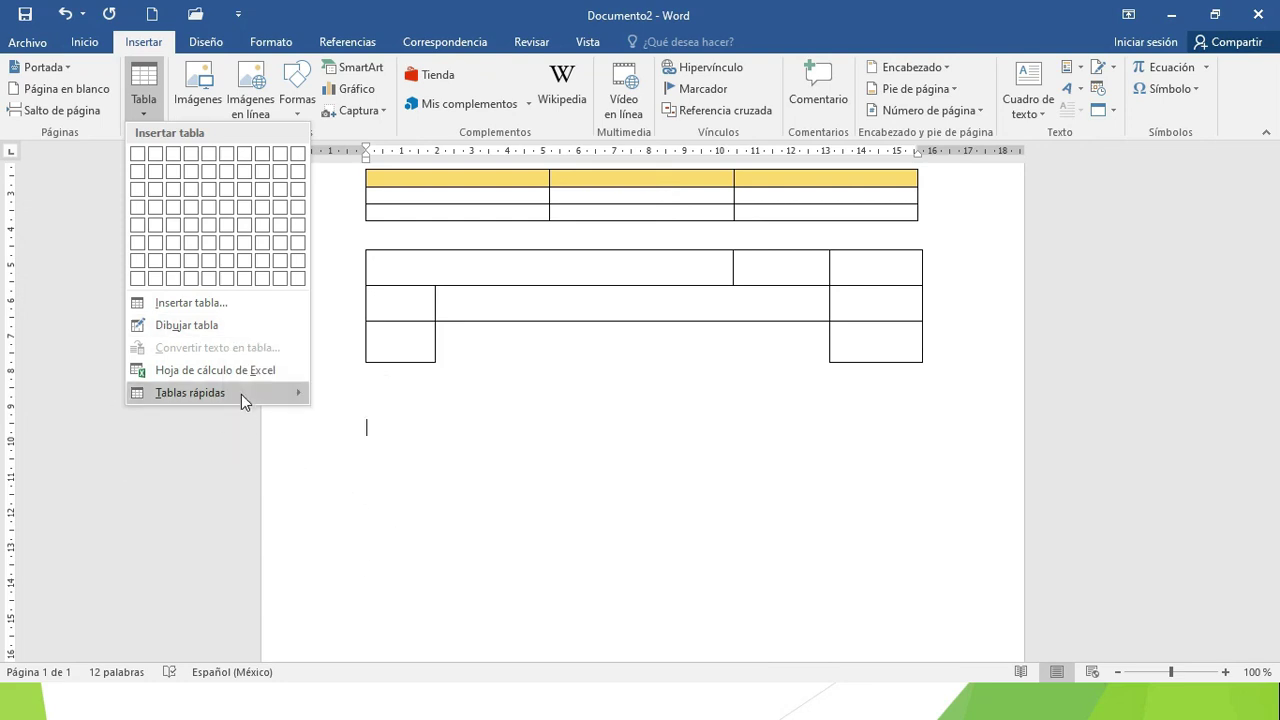
mouse_move(241, 392)
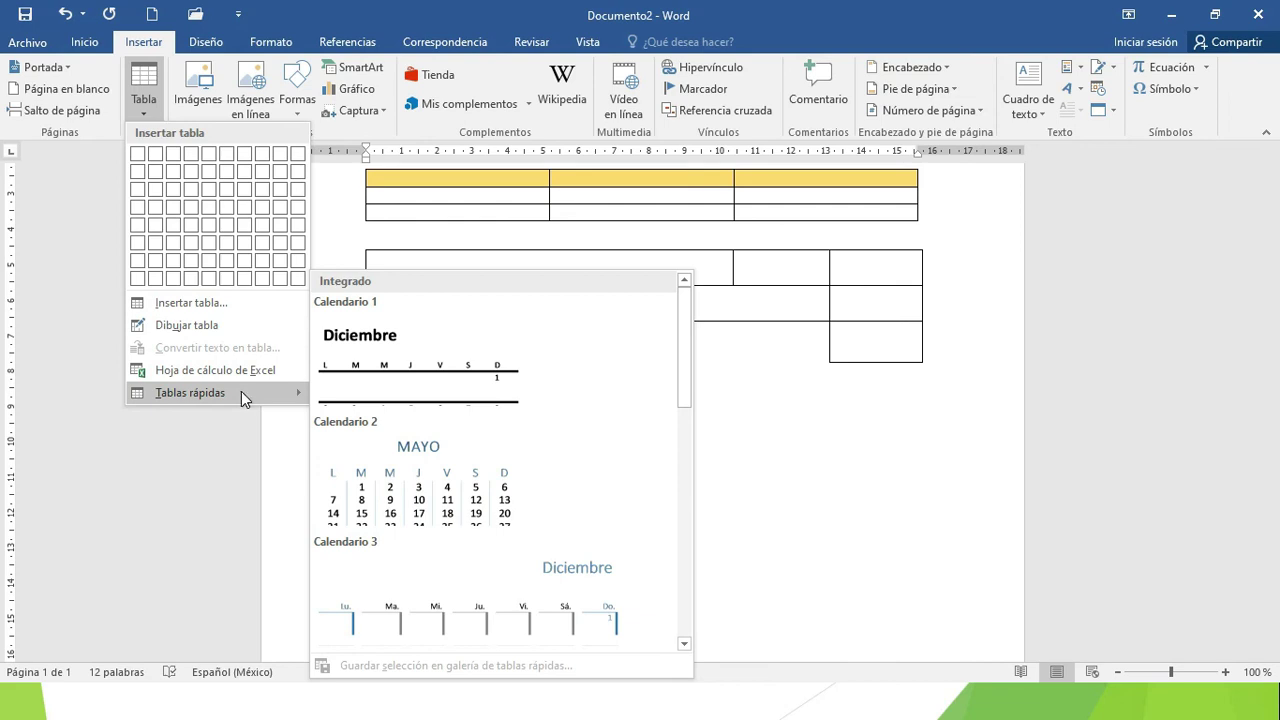
click(280, 392)
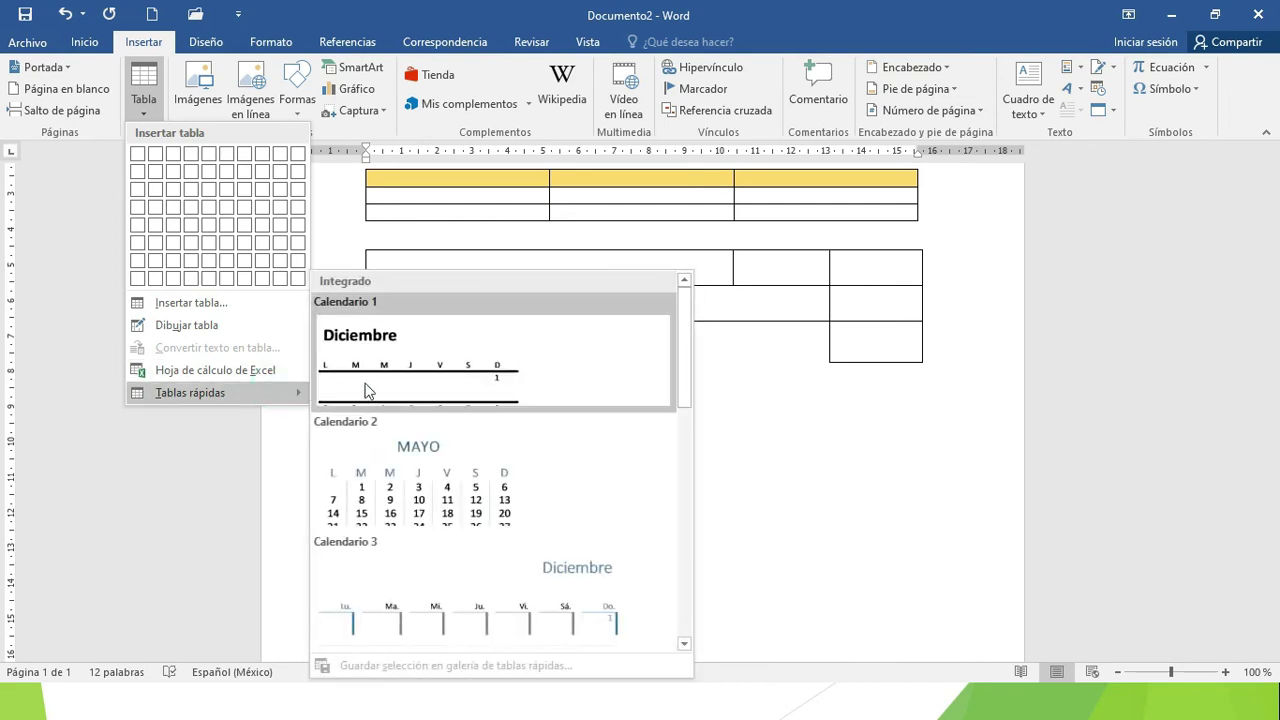
click(680, 342)
scroll(717, 383, down, 5)
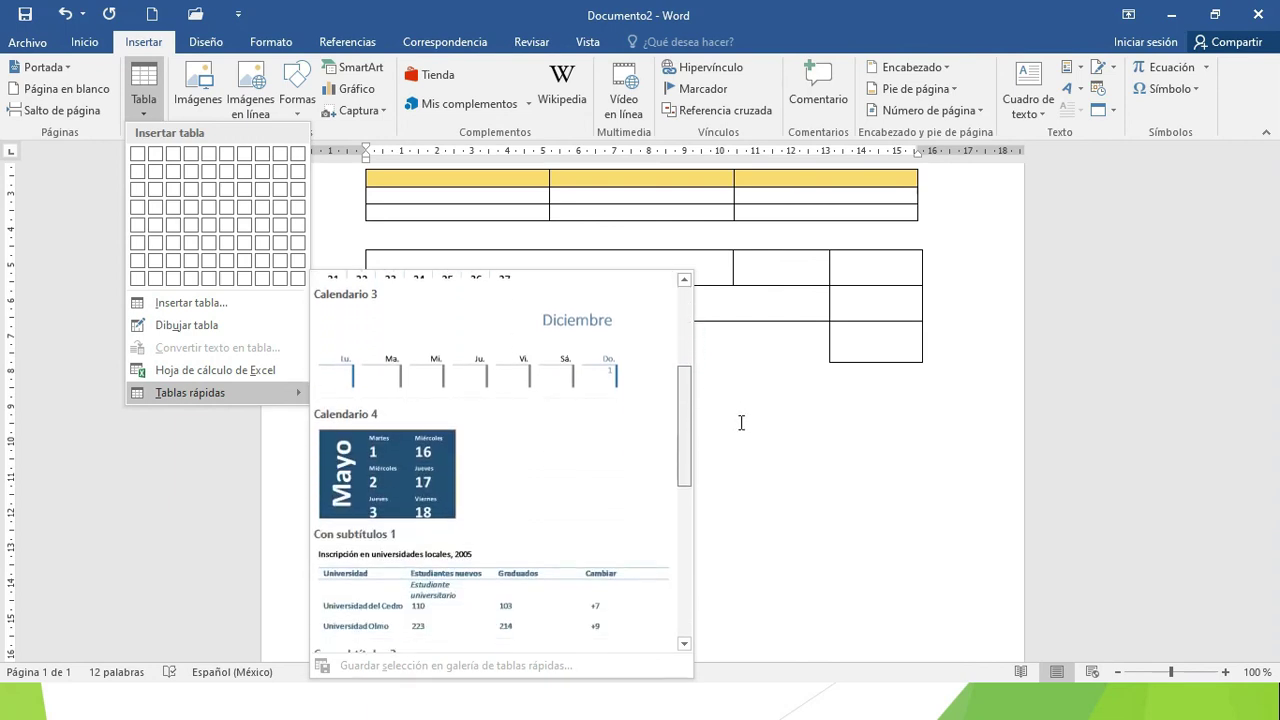
scroll(761, 497, down, 5)
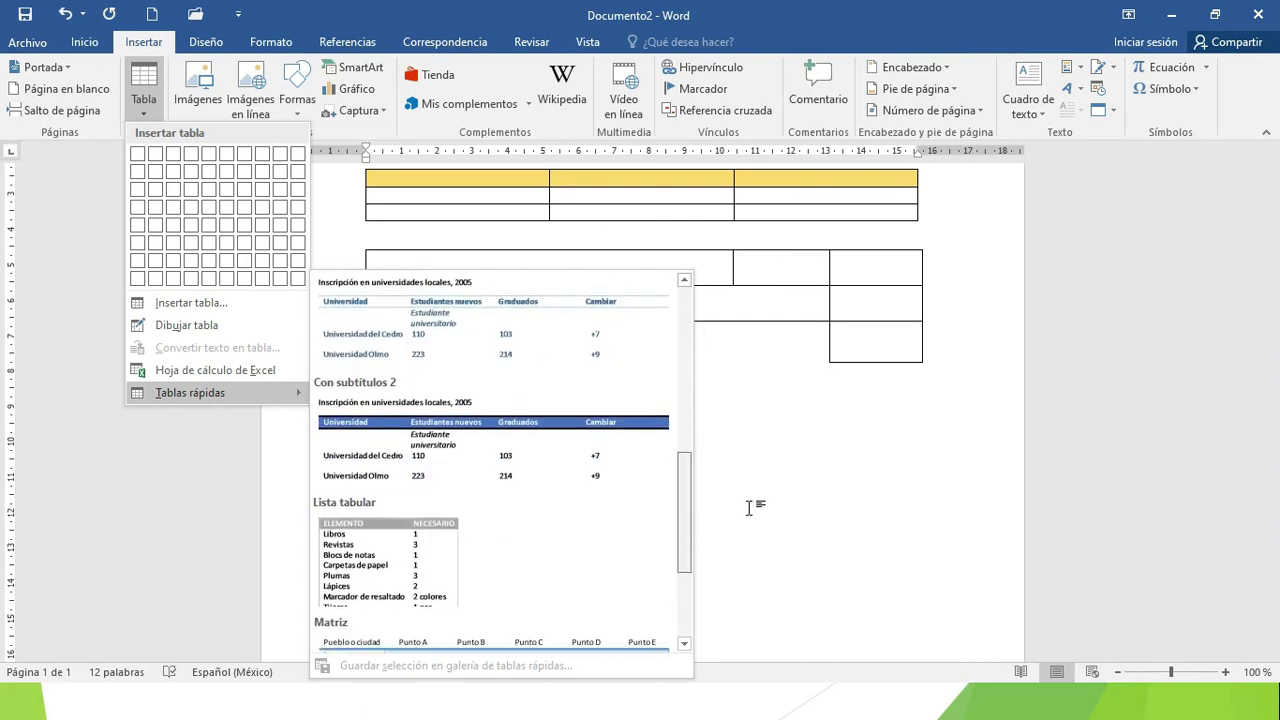
scroll(714, 566, down, 1)
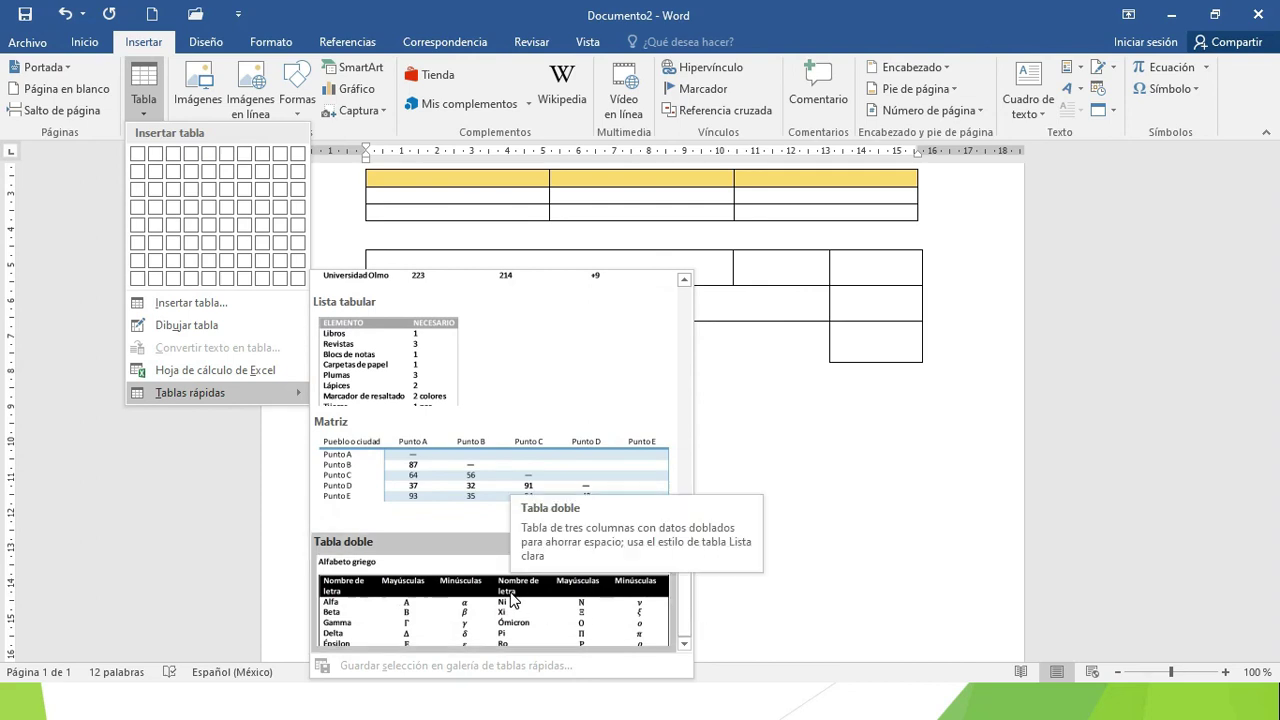
click(422, 484)
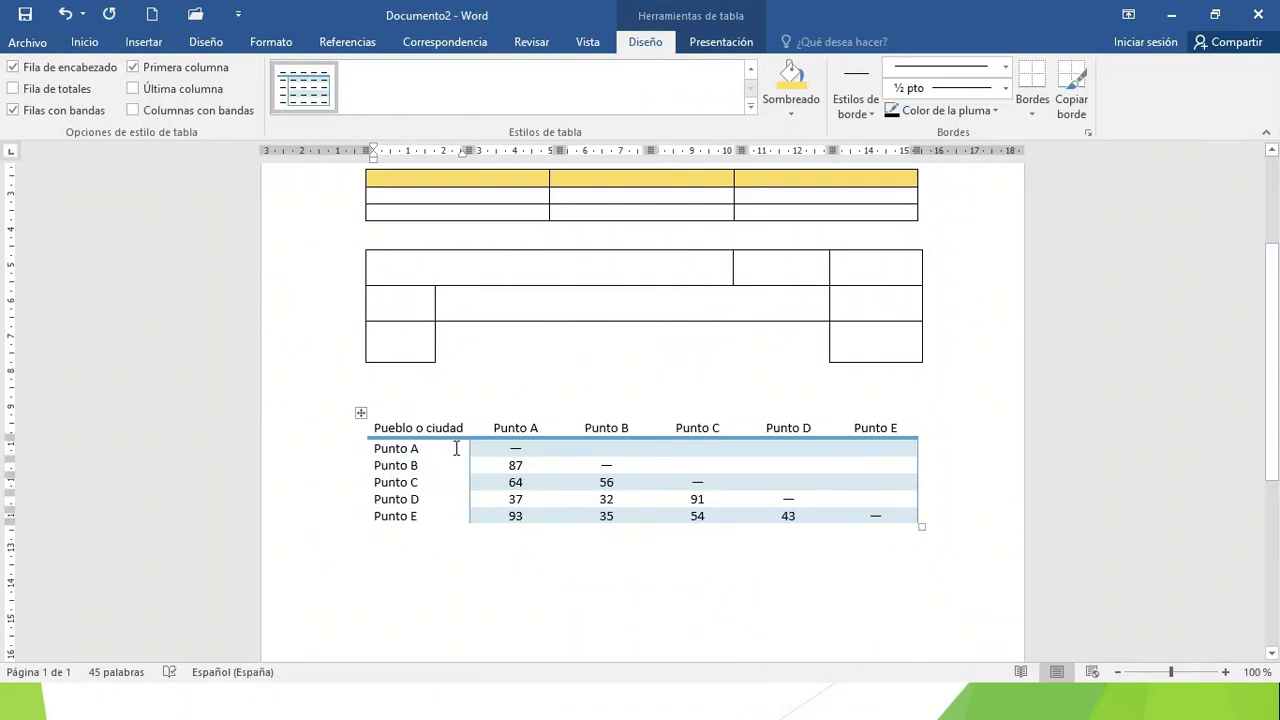
Review the header row of the Matriz quick table and delete the entire table from the document.
drag(394, 428, 898, 428)
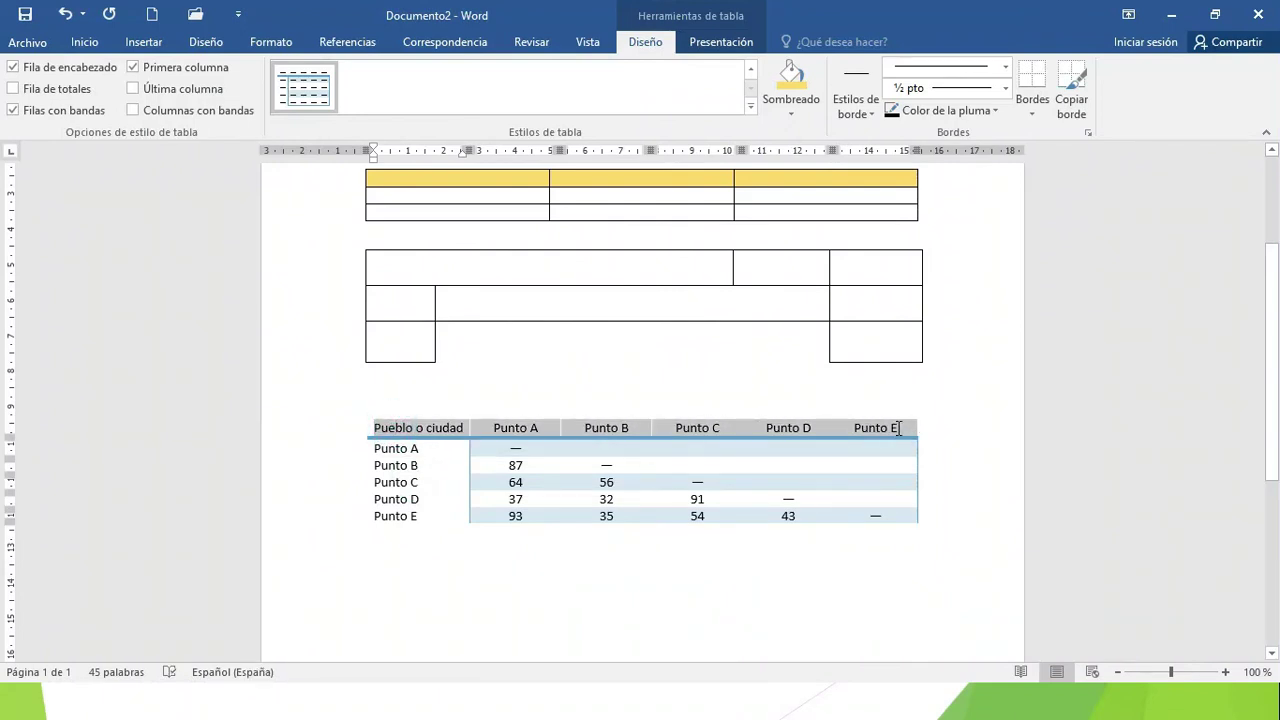
click(417, 465)
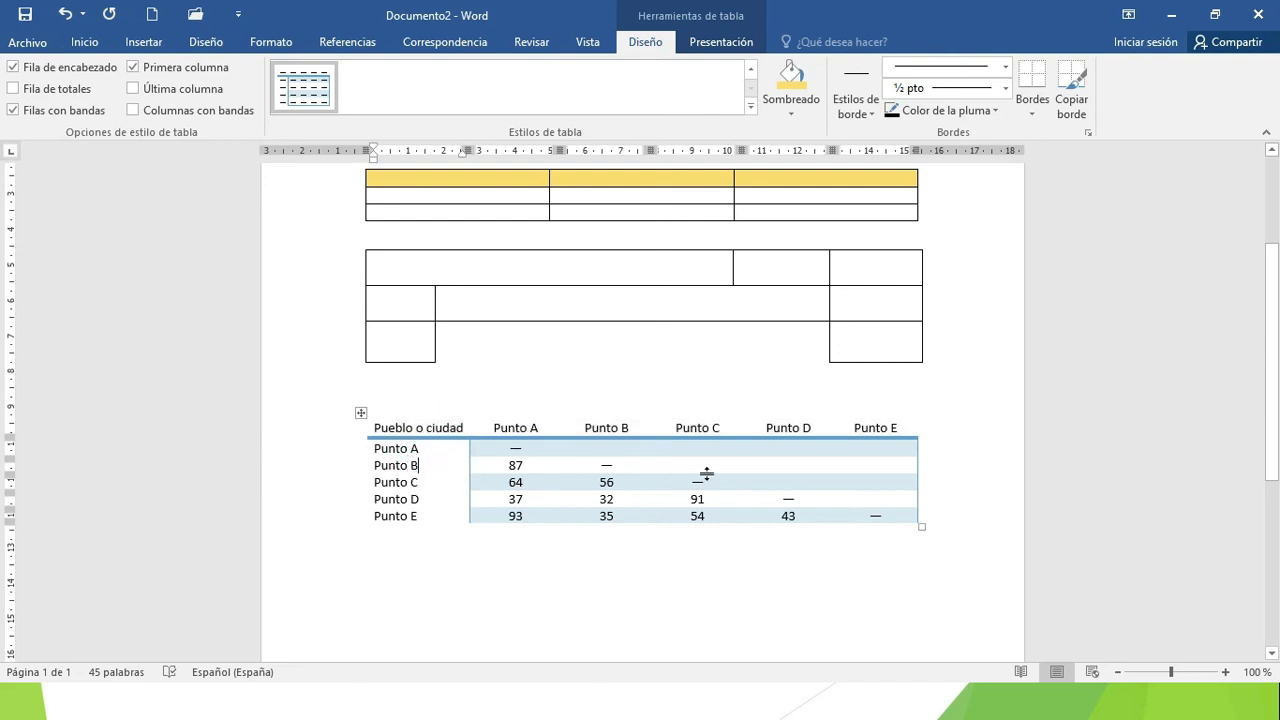
click(362, 412)
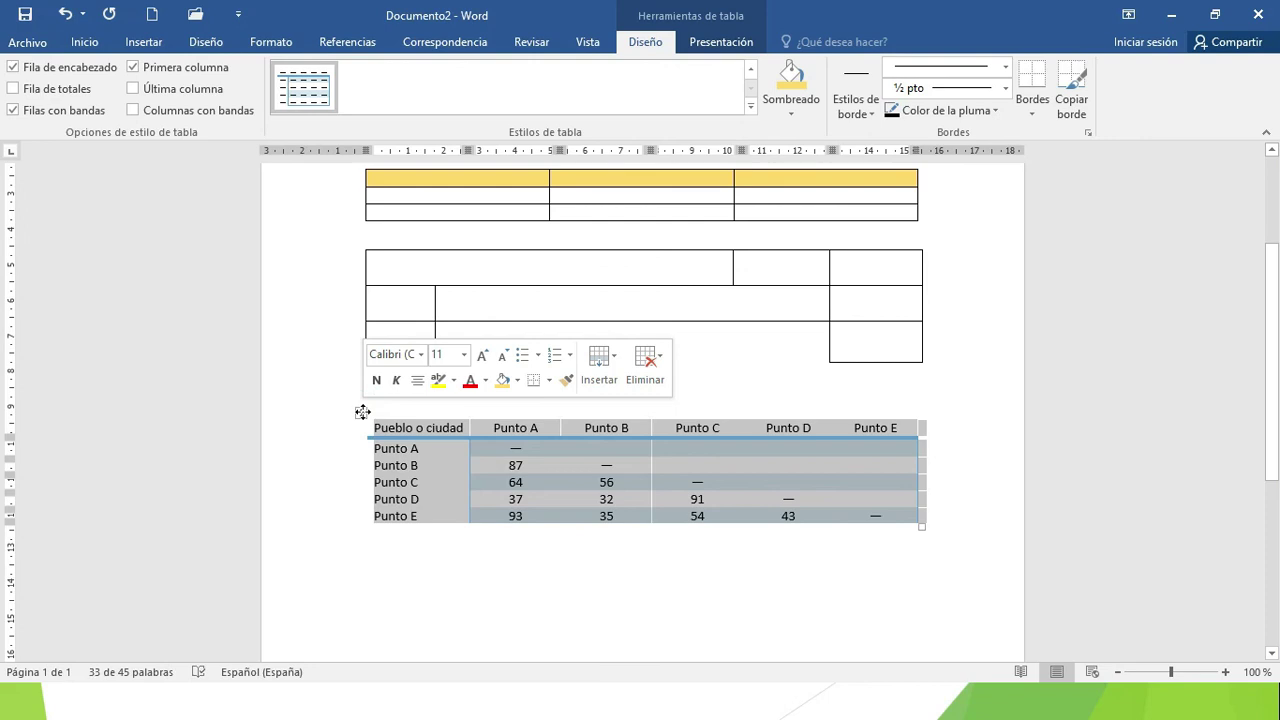
key(BackSpace)
scroll(377, 417, up, 3)
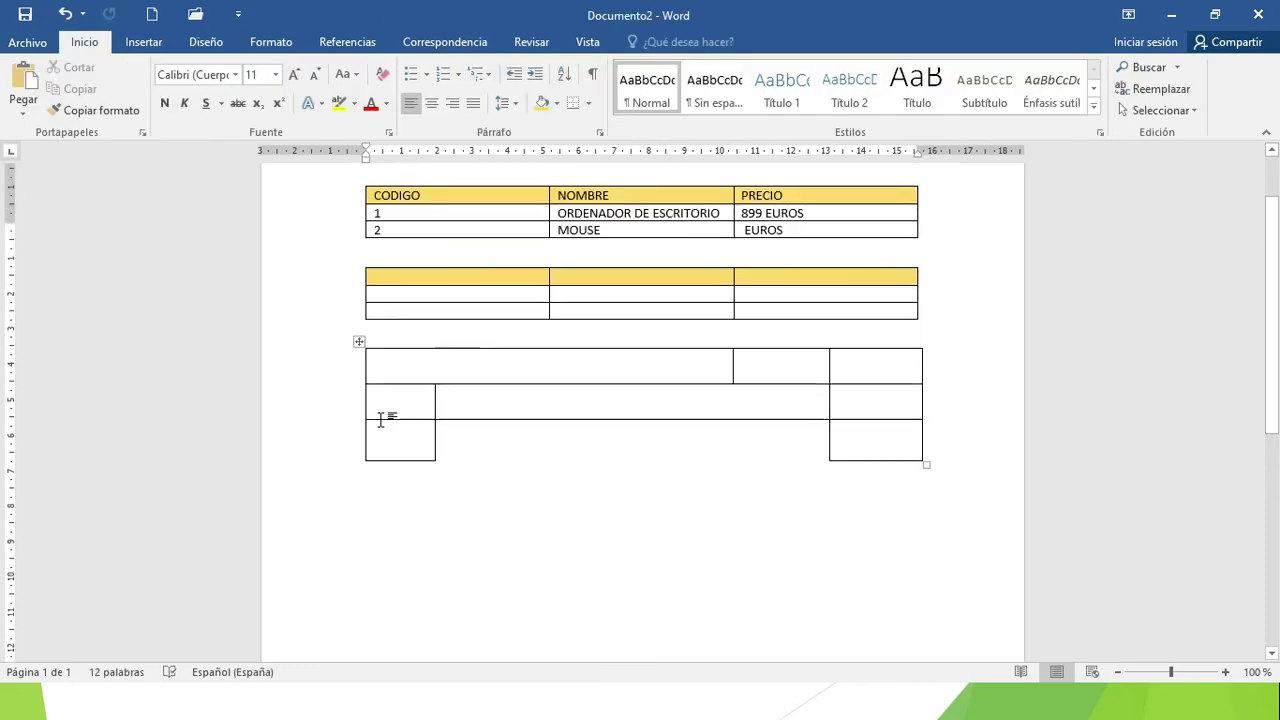
scroll(527, 449, up, 1)
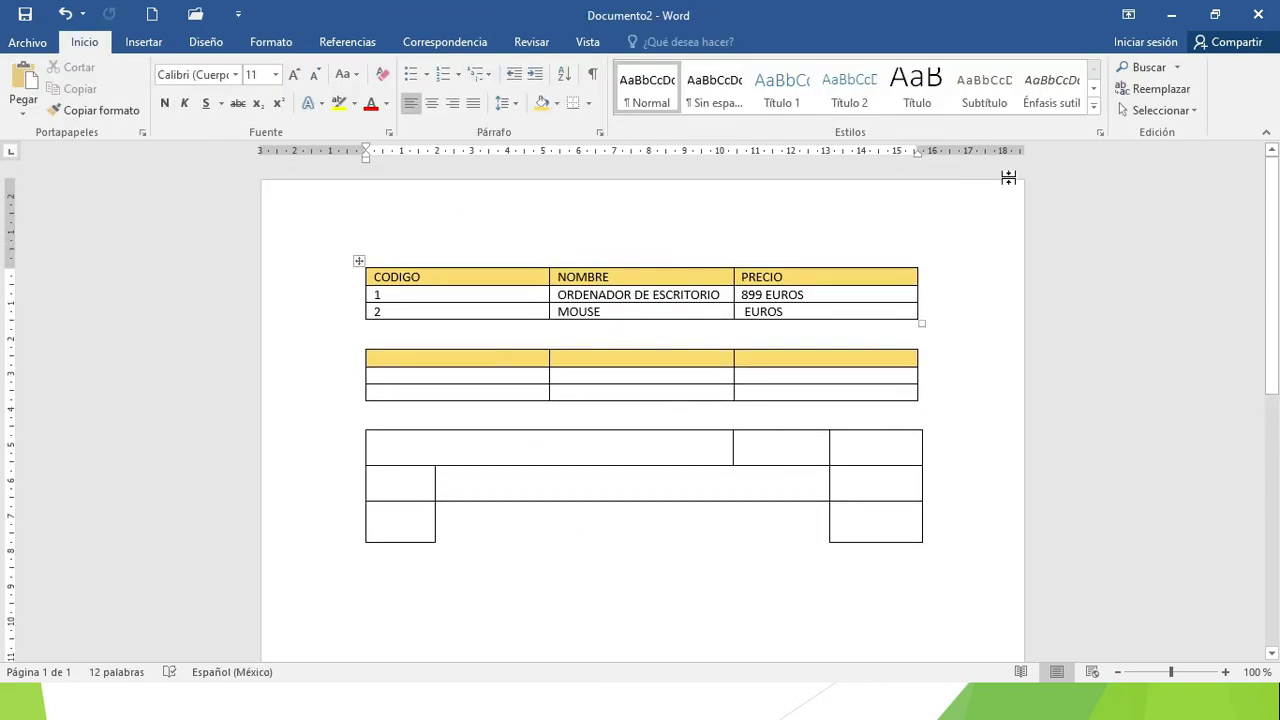